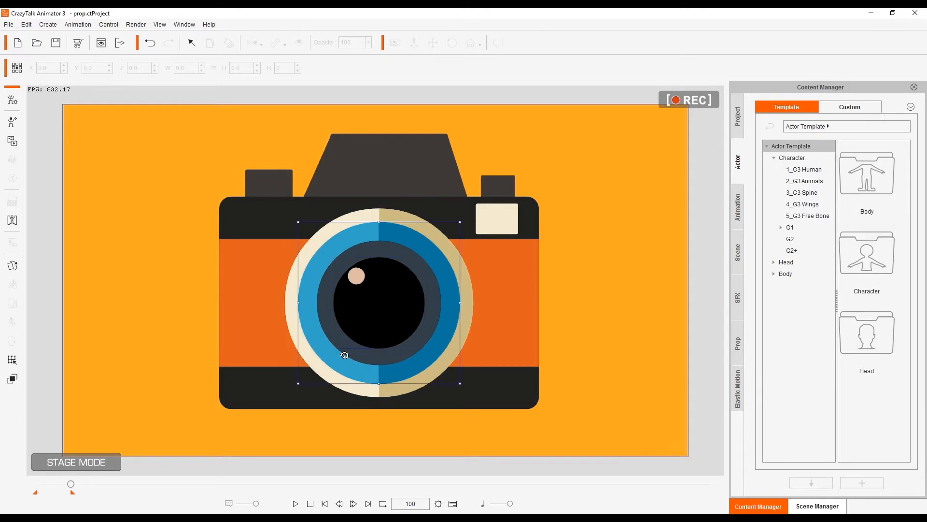
- Examine the separate parts of the finished camera prop with the Prop Key Editor and the timeline
key("k")
left_click_drag(540, 195, 631, 194)
left_click(420, 148)
left_click(498, 191)
left_click(509, 229)
left_click(501, 291)
left_click(433, 302)
left_click(453, 303)
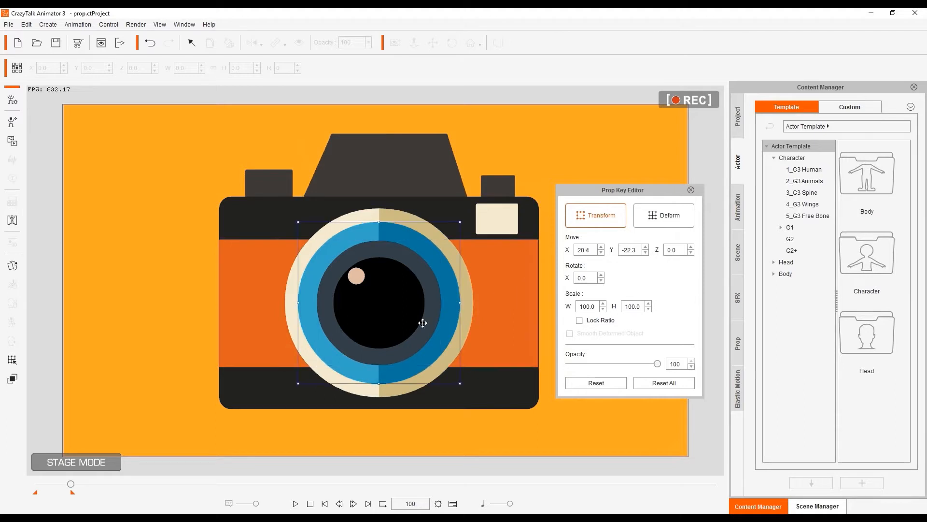
mouse_move(70, 484)
left_mouse_down()
mouse_move(40, 472)
mouse_move(71, 480)
left_mouse_up()
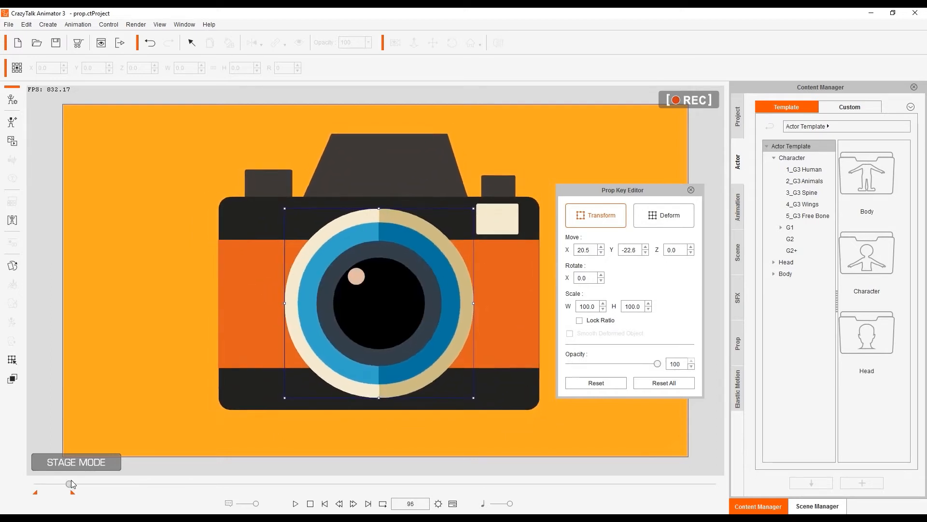
left_click(691, 190)
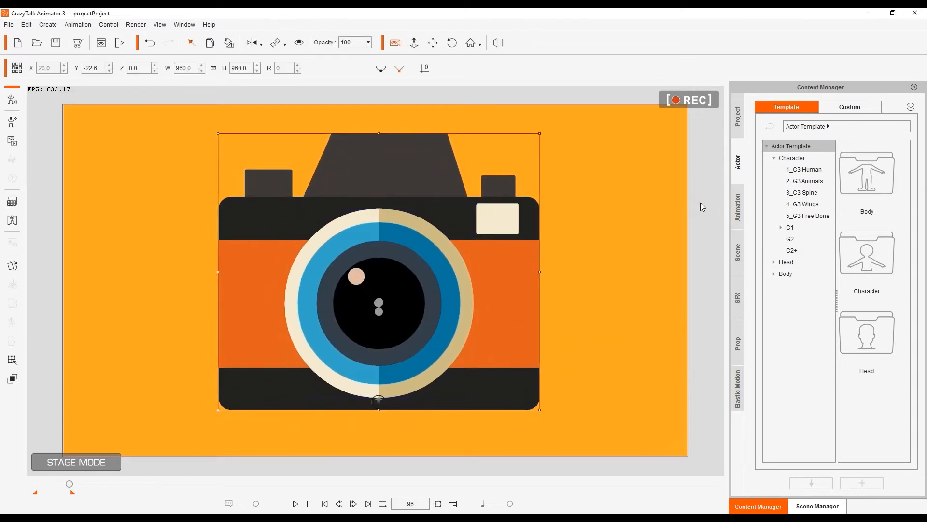
left_click(701, 202)
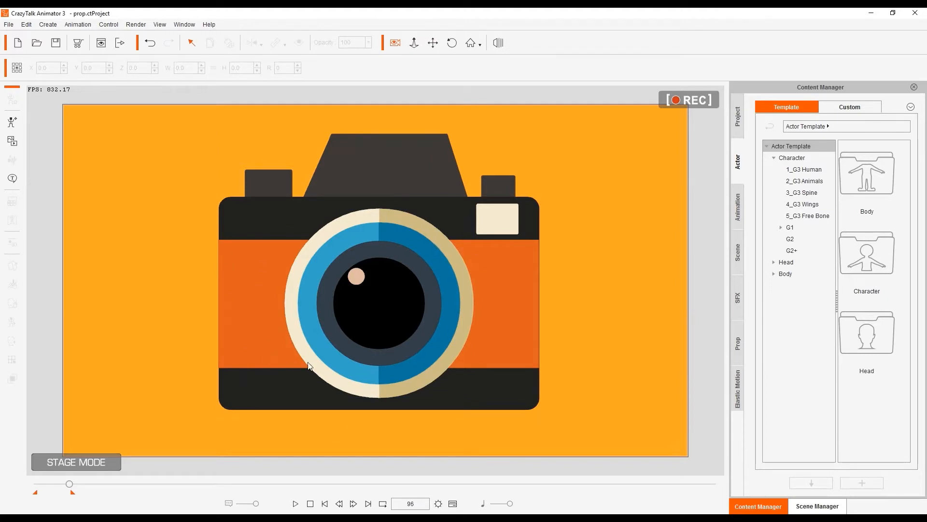
left_click(521, 254)
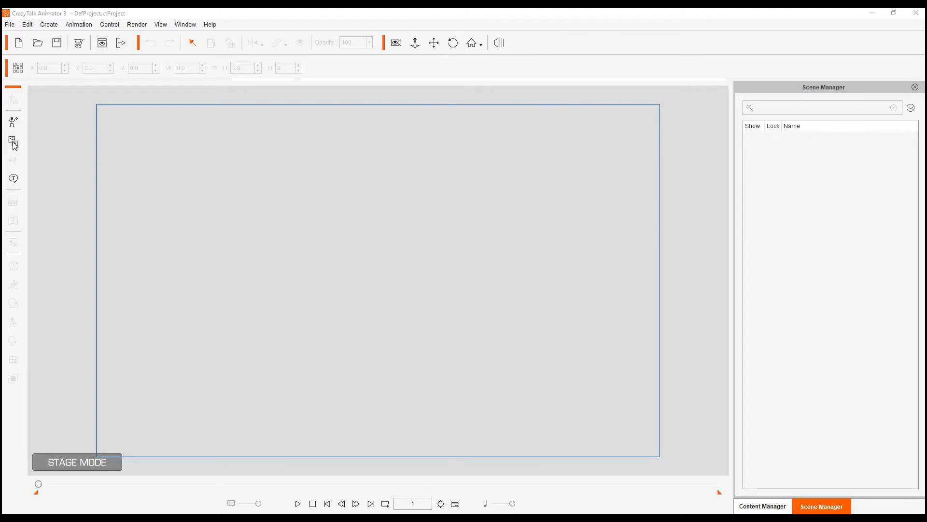
- Import button_2.png and button1.png from the camera folder as props
left_click(13, 141)
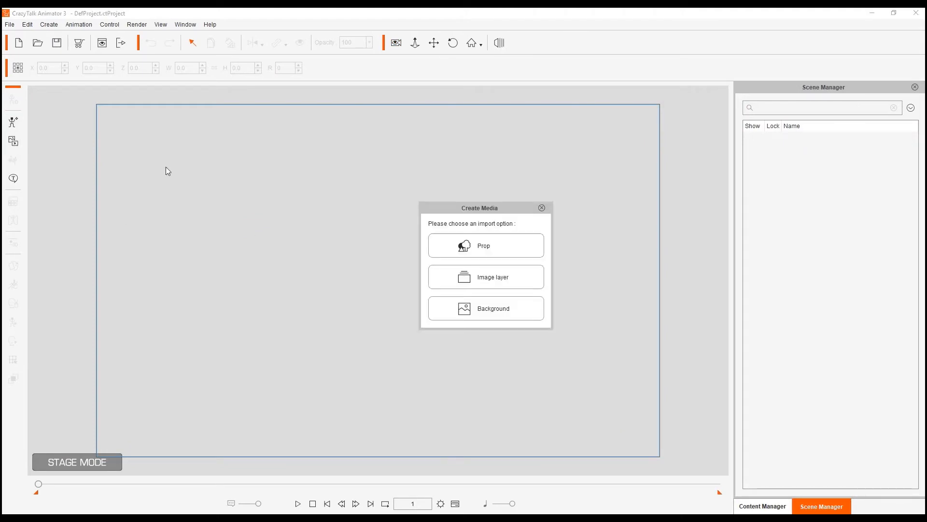
left_click(517, 253)
double_click(363, 214)
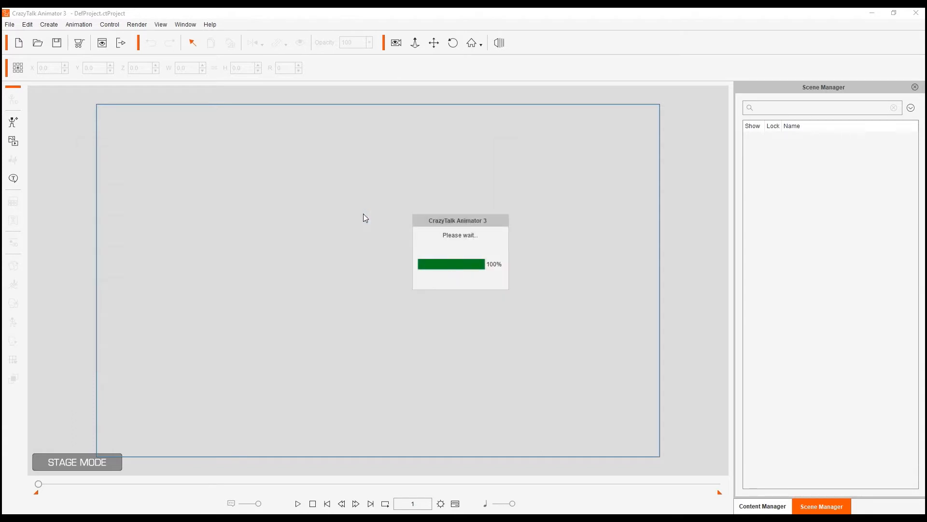
left_click(14, 141)
left_click(468, 253)
double_click(396, 218)
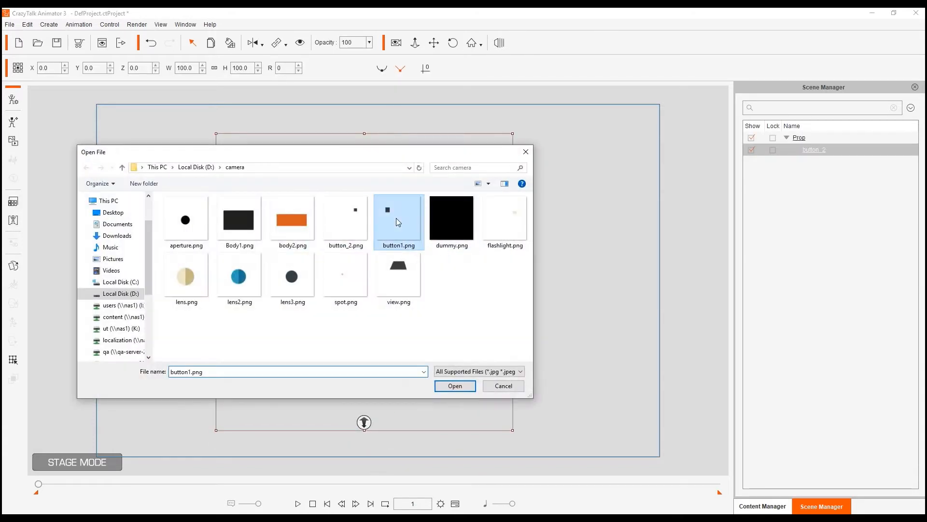
- Import the view, Body1, body2, flashlight, lens, lens2, lens3, aperture and spot images as props
left_click(13, 140)
left_click(476, 248)
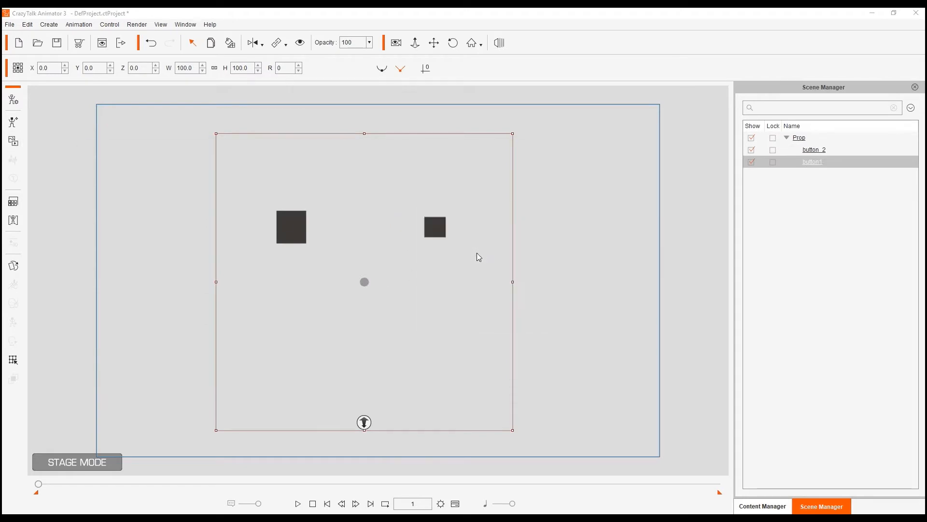
double_click(404, 287)
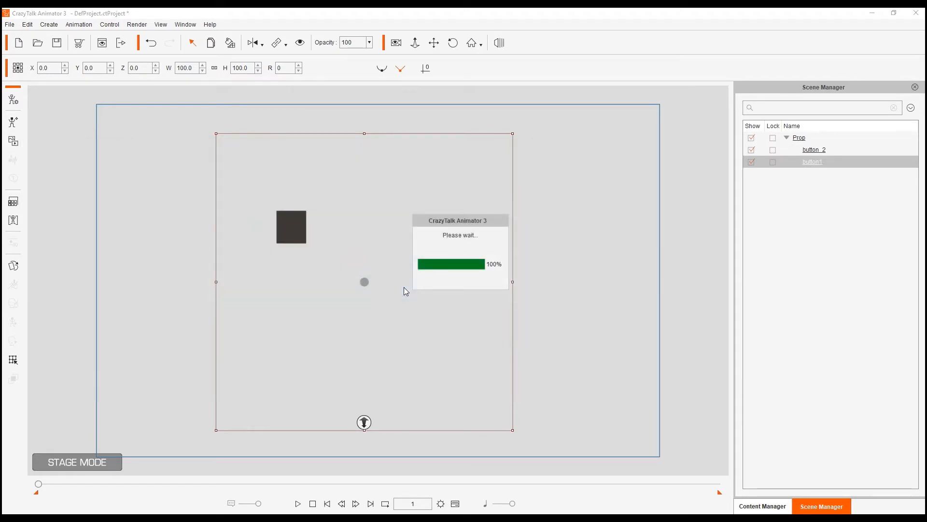
left_click(13, 140)
left_click(475, 275)
double_click(355, 273)
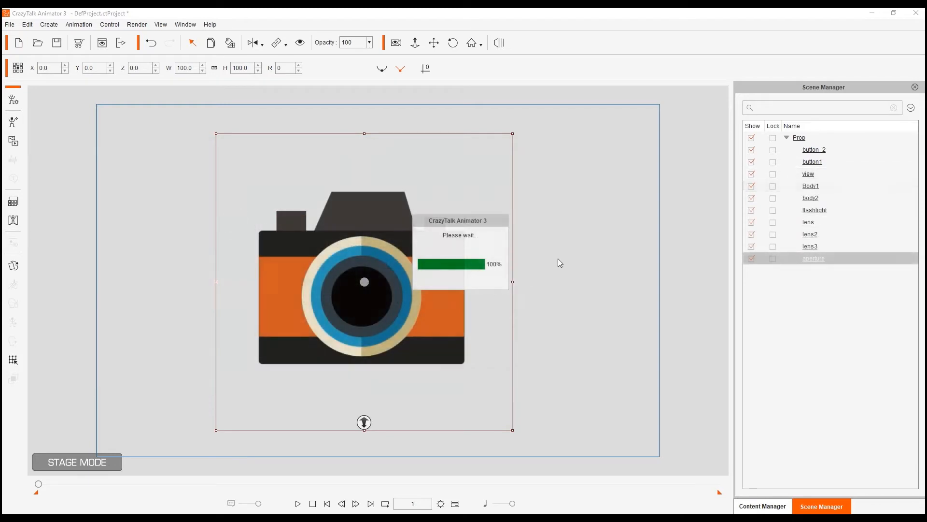
left_click(574, 250)
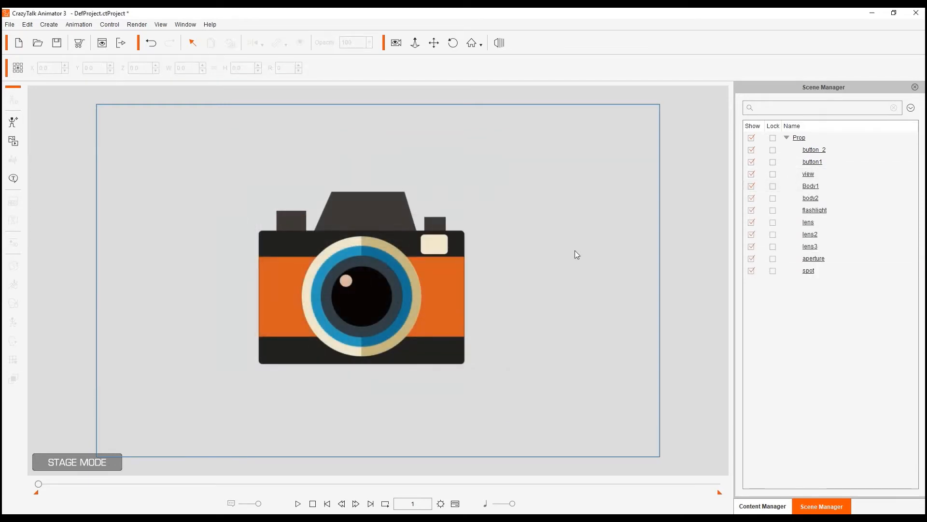
- Try moving lens3, lens and the flashlight individually away from the camera, undoing each move
left_click(814, 149)
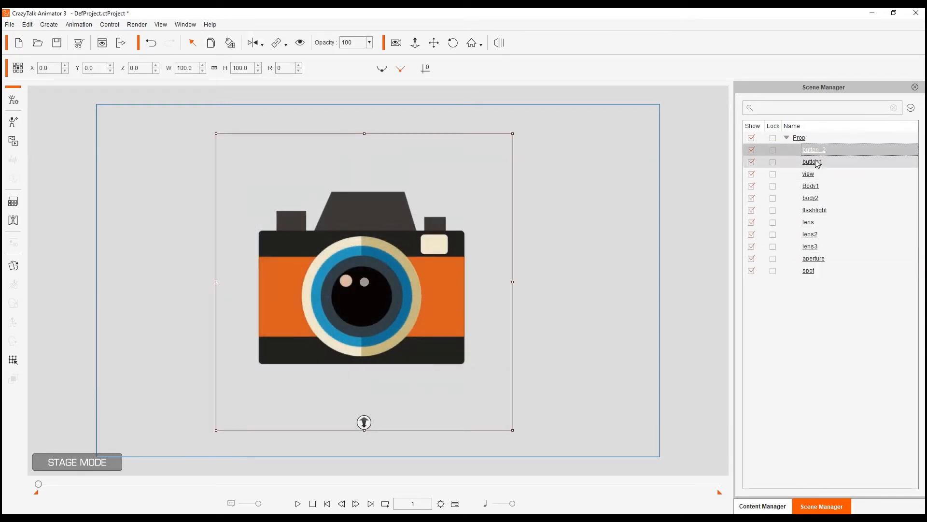
left_click(816, 210)
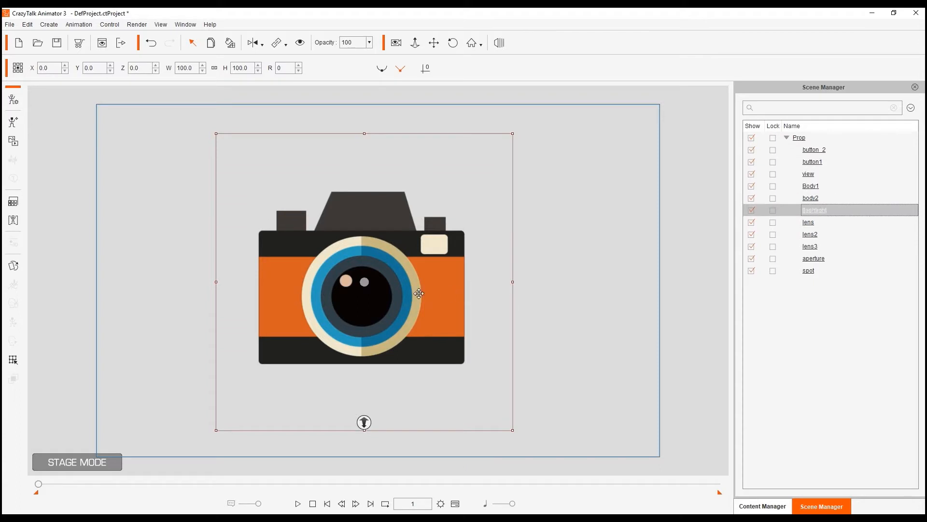
left_click(387, 290)
scroll(578, 286, "up", 2)
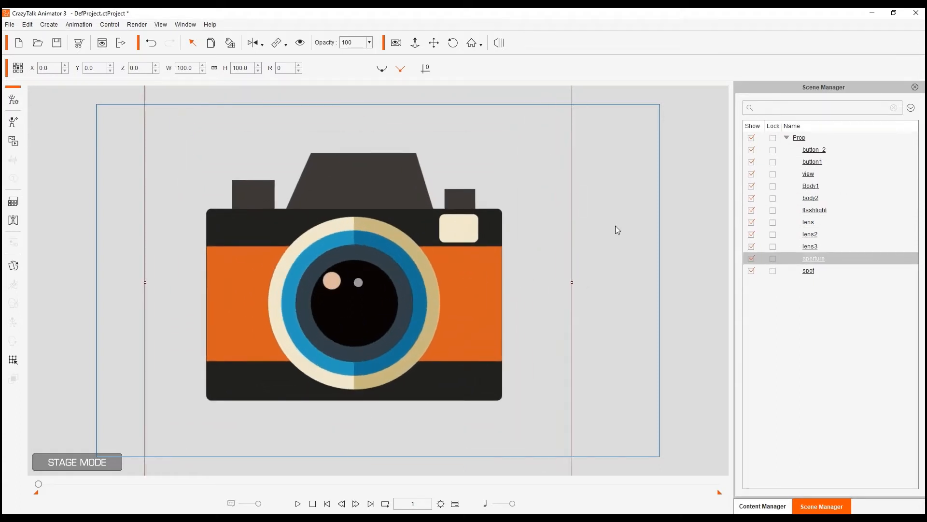
left_click_drag(336, 286, 493, 336)
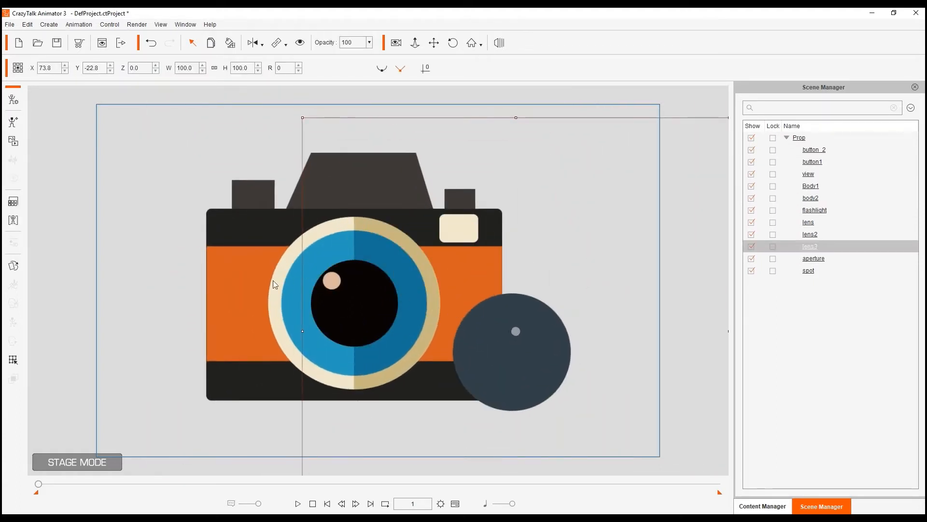
key("ctrl+z")
left_click_drag(321, 226, 145, 214)
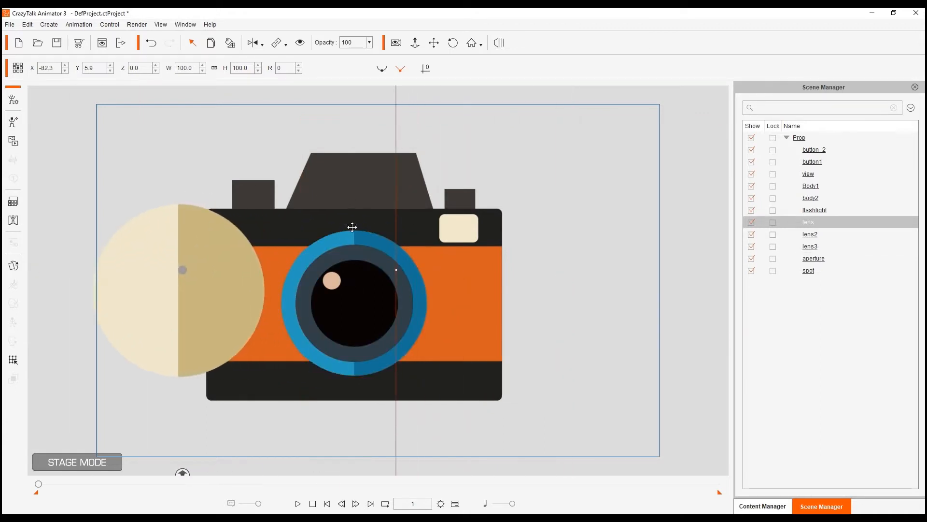
key("ctrl+z")
left_click_drag(472, 227, 496, 240)
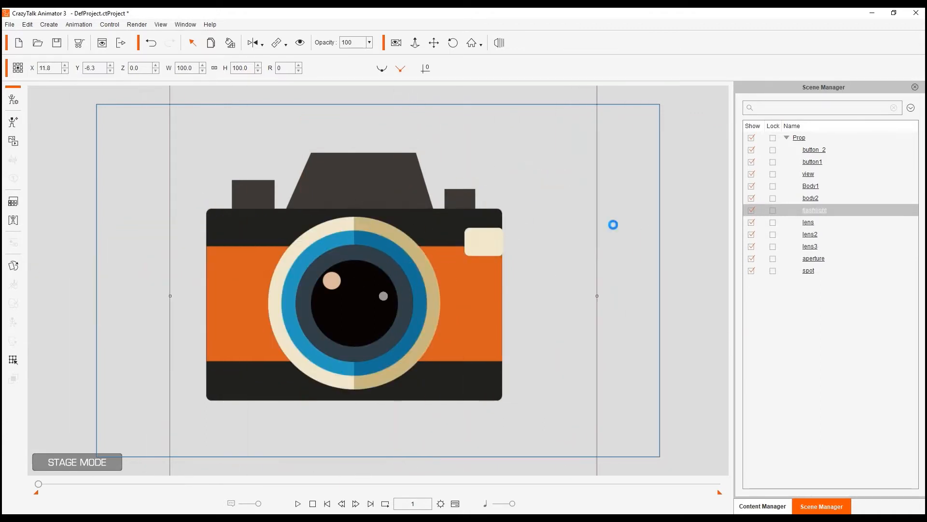
key("ctrl+z")
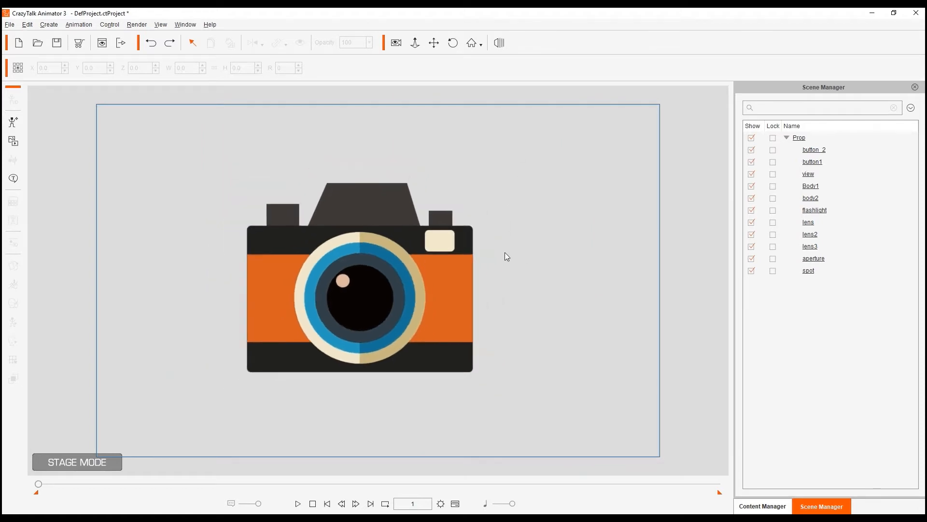
- Add the spot prop to the custom prop library
left_click(781, 505)
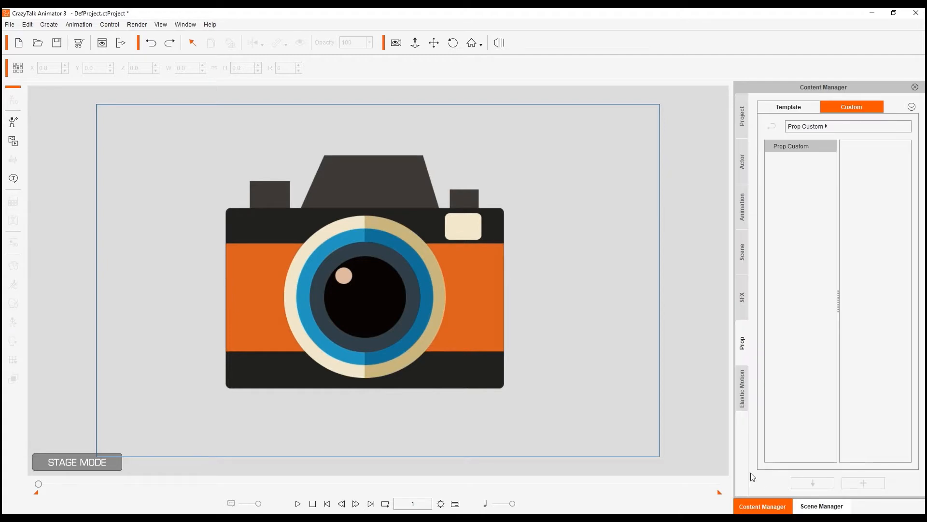
left_click(821, 506)
left_click(816, 271)
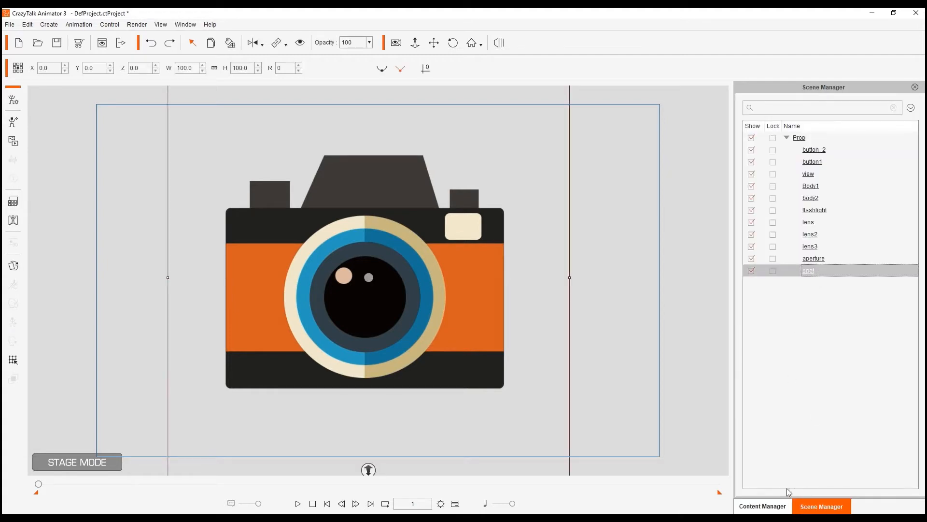
left_click(779, 506)
left_click(864, 483)
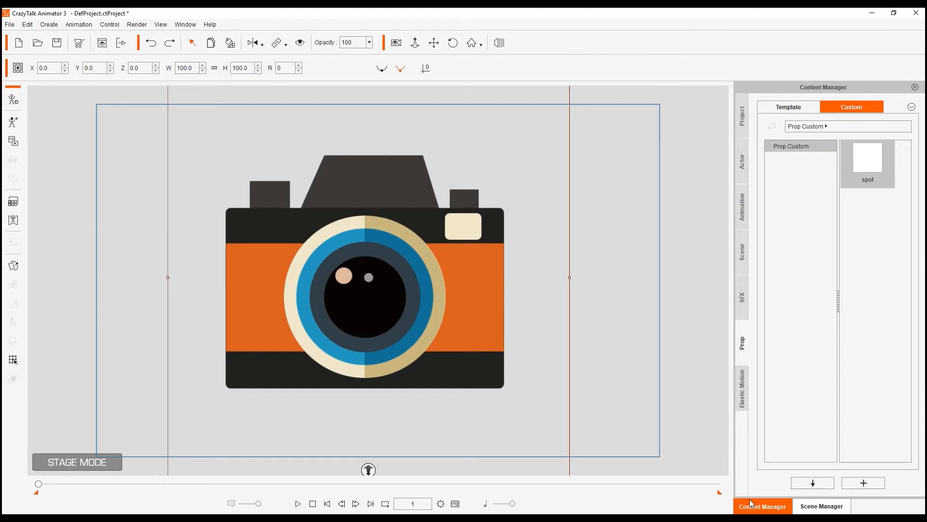
- Add the aperture prop to the custom prop library as a new file without overwriting spot
left_click(822, 506)
left_click(819, 259)
left_click(819, 260)
left_click(762, 506)
left_click(864, 483)
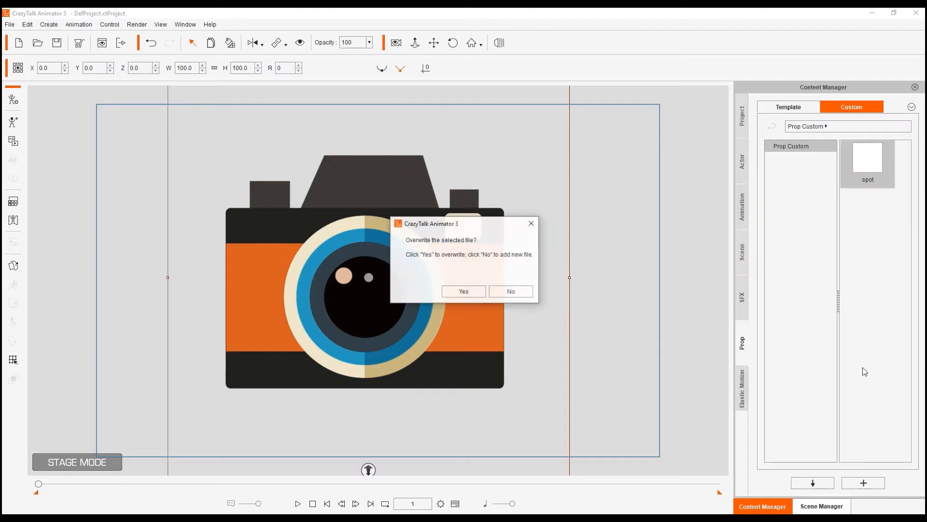
left_click(523, 290)
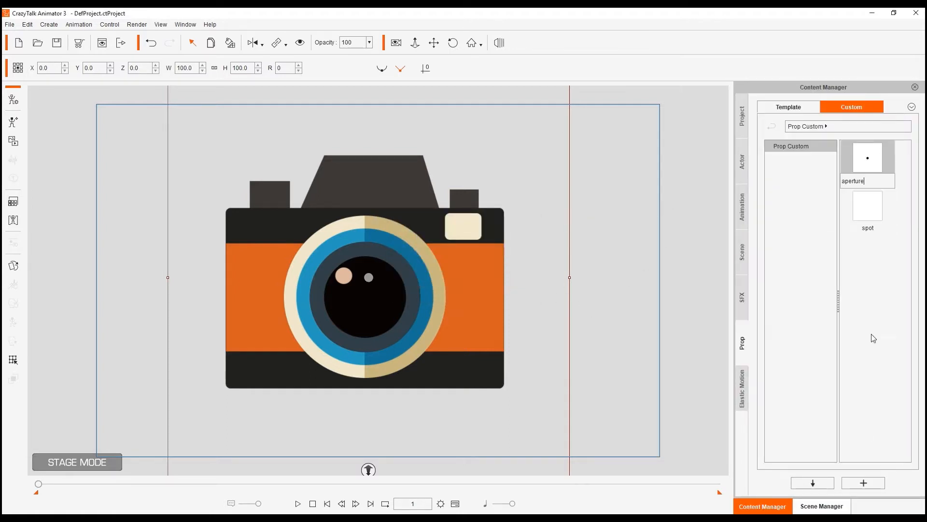
- Add lens3 and the remaining camera parts to the custom prop library
left_click(822, 506)
left_click(810, 247)
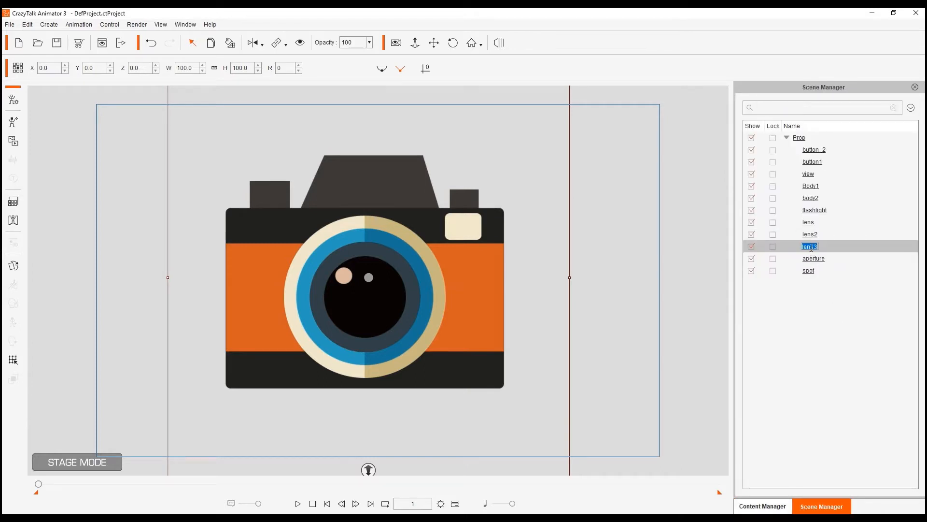
left_click(762, 506)
left_click(864, 483)
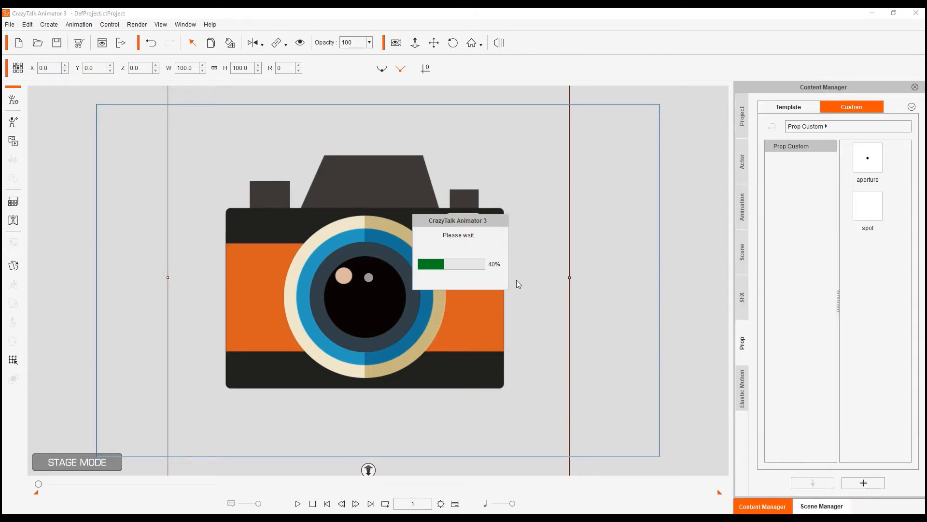
left_click(821, 505)
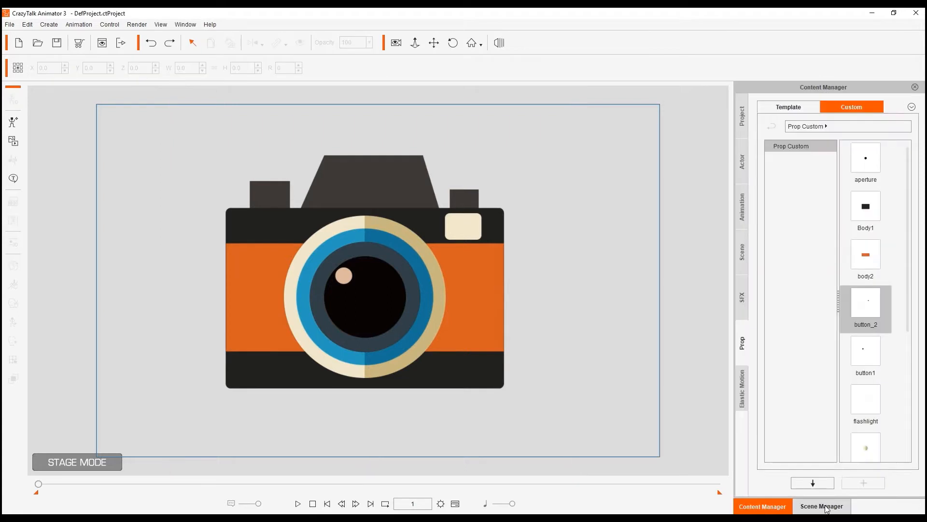
- Import dummy.png from the camera folder as a prop
left_click(824, 507)
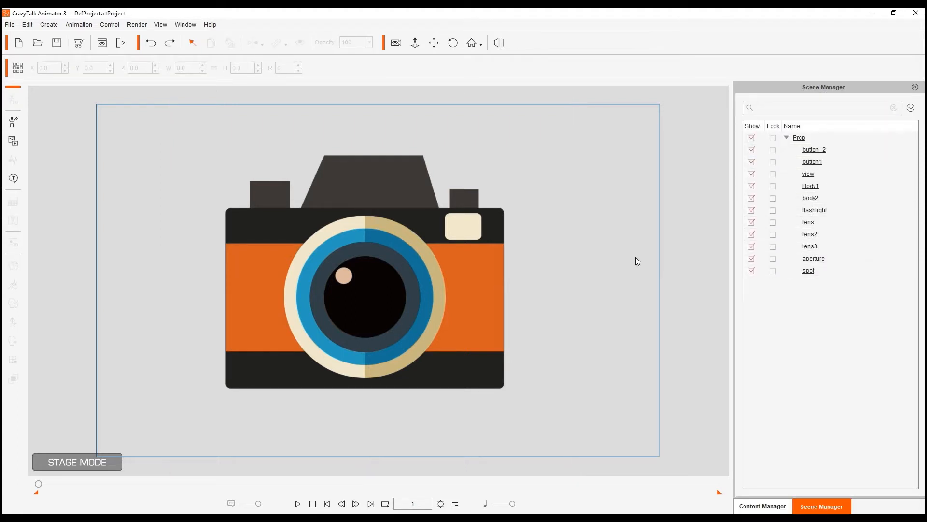
left_click(517, 254)
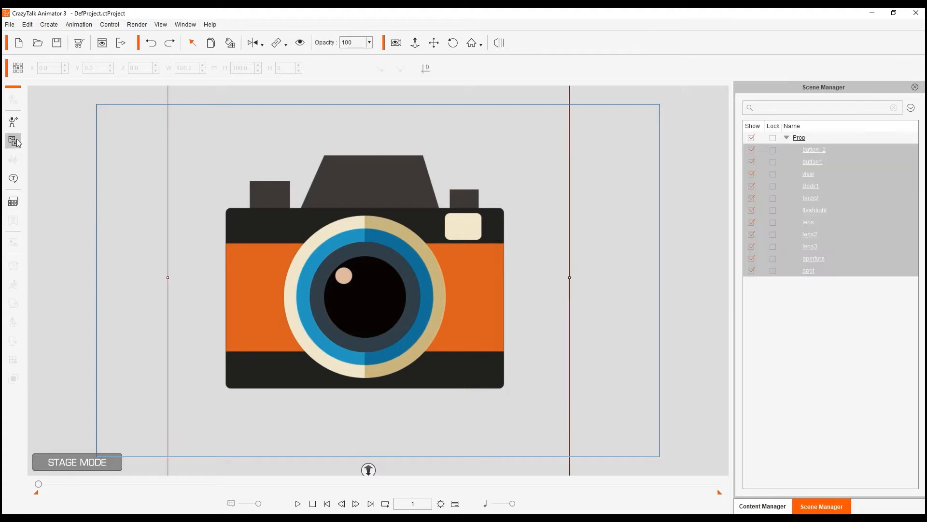
left_click(13, 140)
left_click(517, 244)
left_click(506, 222)
double_click(459, 216)
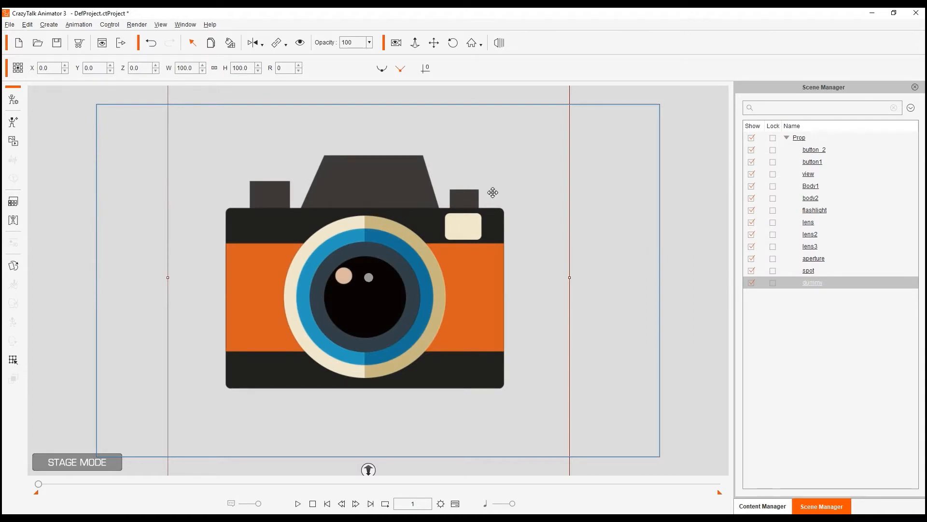
- Delete all camera part props from the scene except dummy, and open dummy in Composer mode
left_click(815, 148, "shift")
key("Delete")
left_click(812, 149)
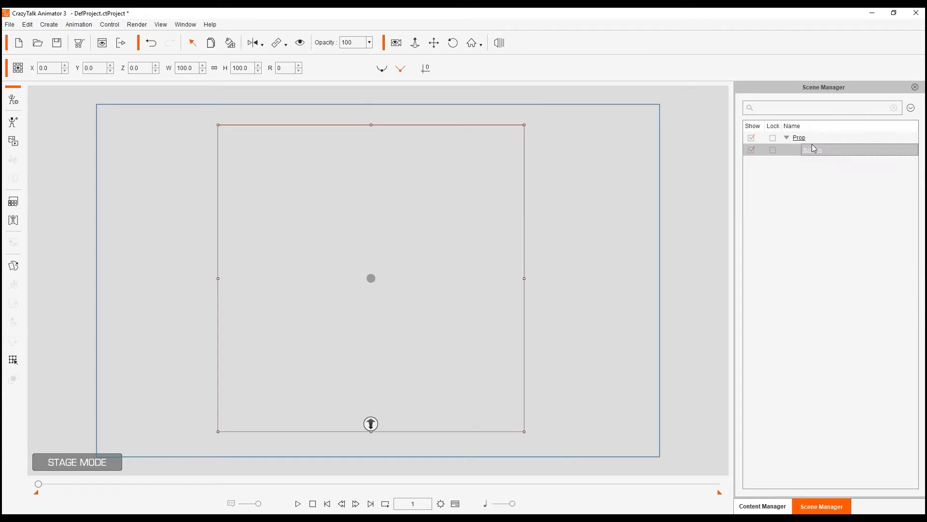
left_click(13, 99)
- Add button_2 and button1 from the custom prop library to the dummy prop
left_click(766, 506)
left_click(865, 109)
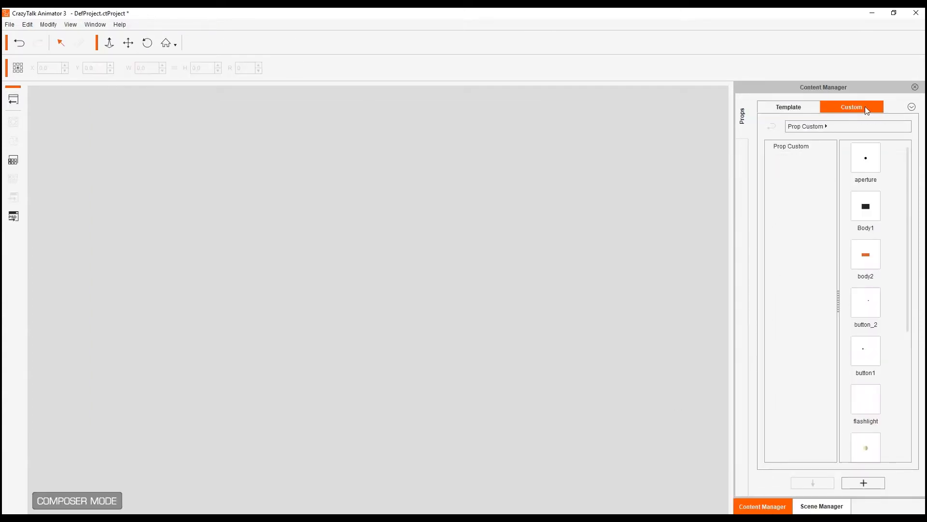
scroll(869, 246, "down", 3)
scroll(868, 265, "up", 3)
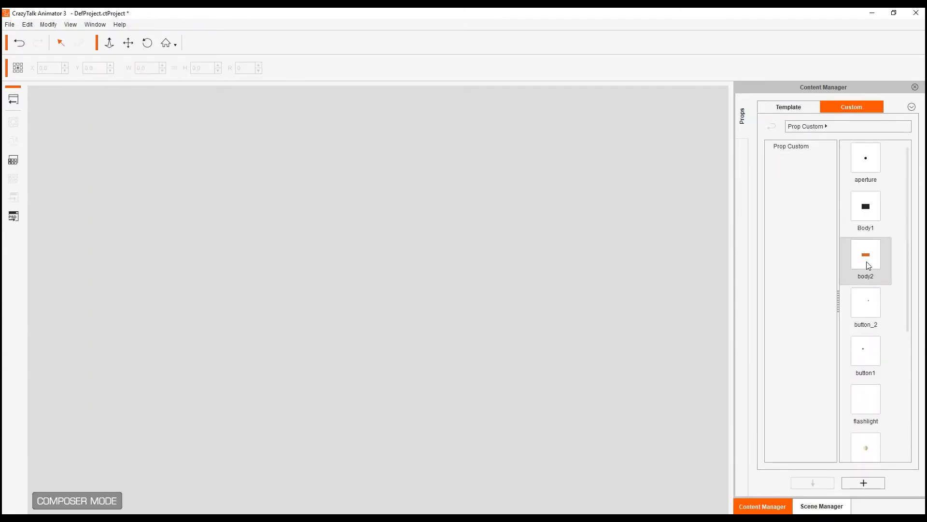
double_click(869, 317)
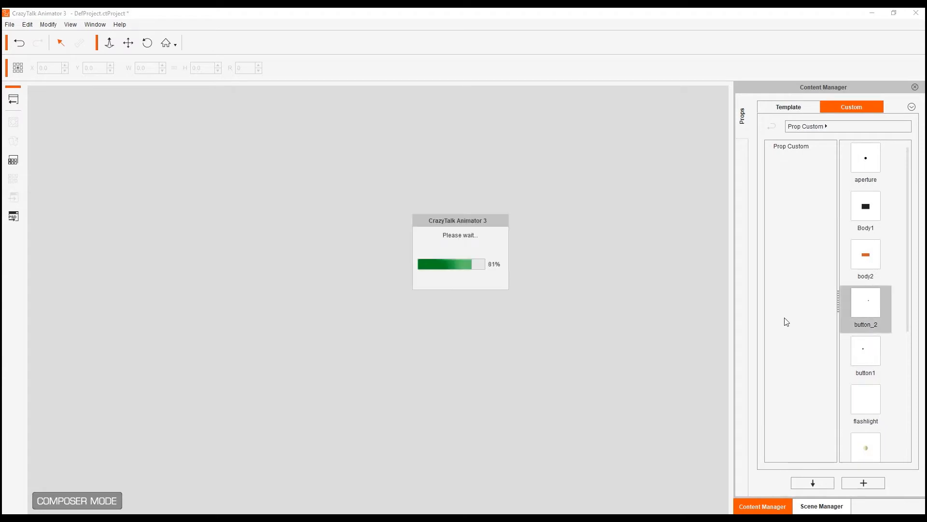
double_click(854, 349)
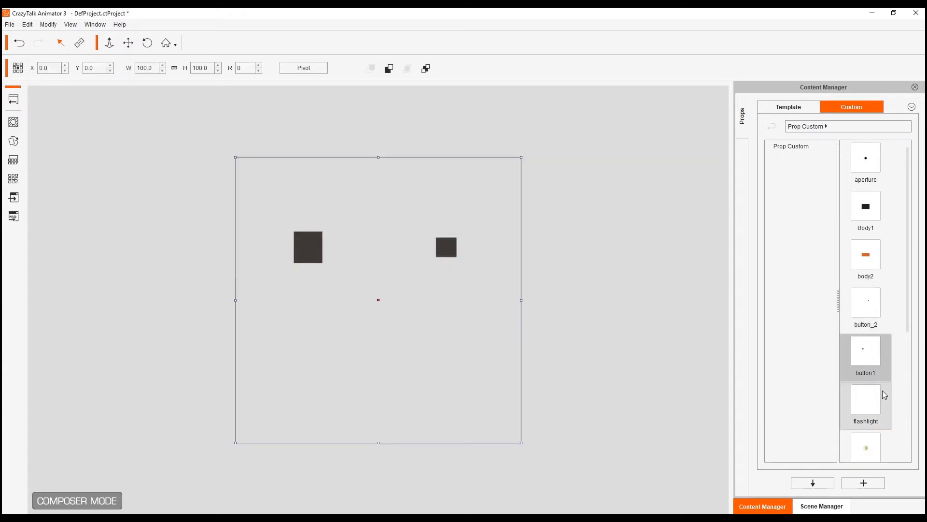
- Add view and Body1 from the custom prop library to the dummy prop
scroll(866, 290, "down", 5)
double_click(866, 431)
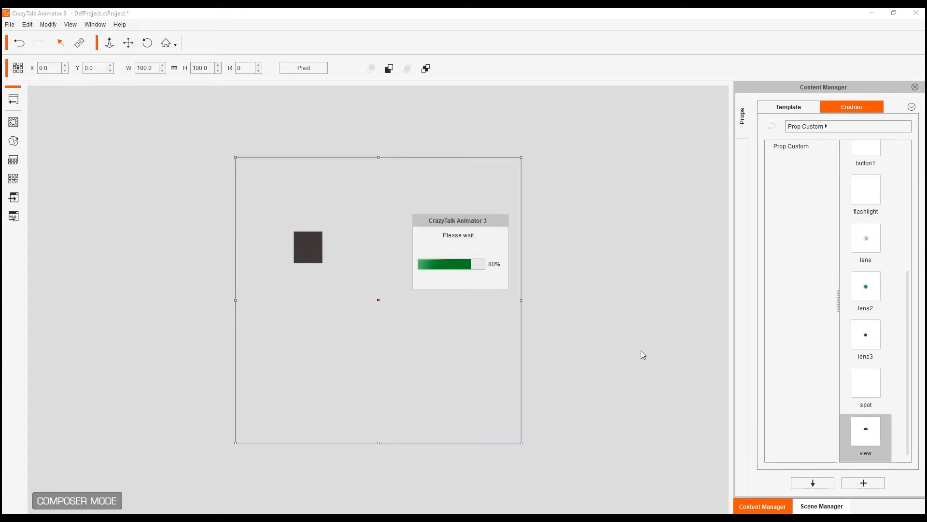
scroll(866, 314, "up", 5)
double_click(866, 206)
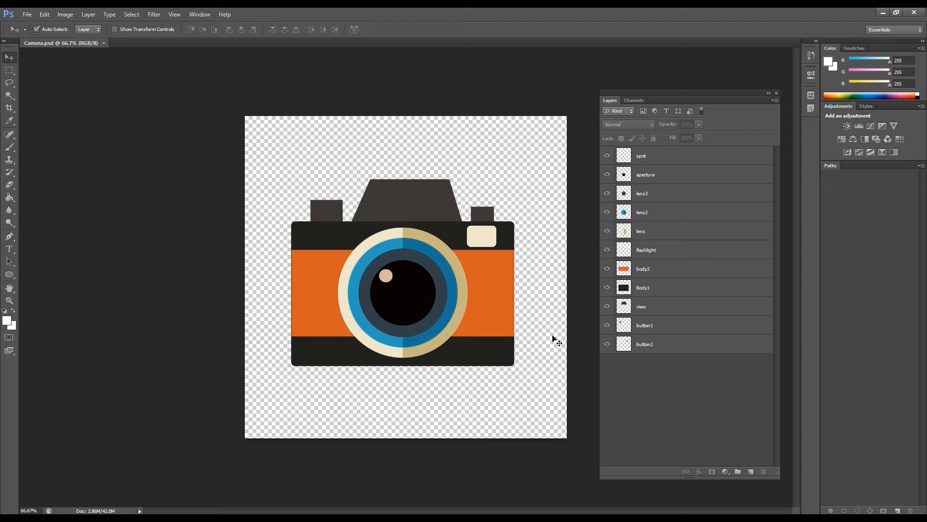
- Switch to Photoshop and toggle every Camera.psd layer off and on, from spot down to button2, to check what each contains
left_click(678, 161)
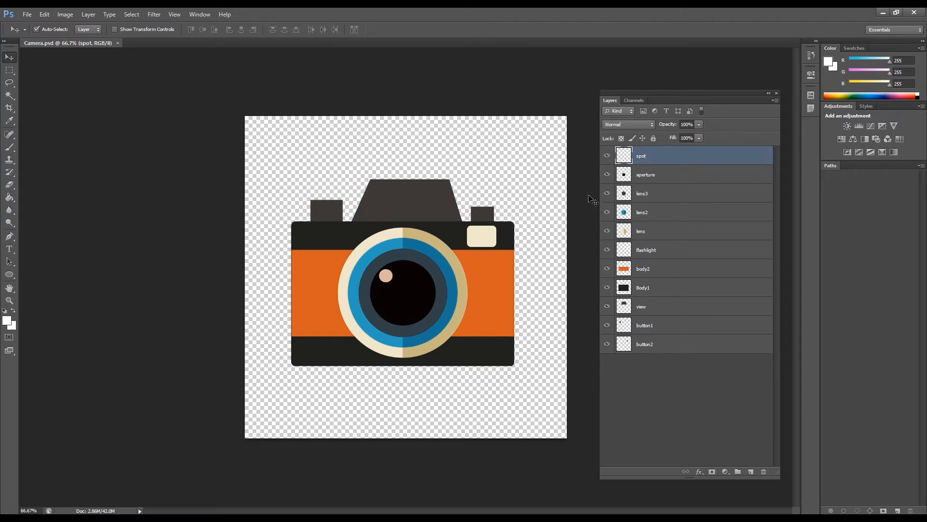
left_click(607, 156)
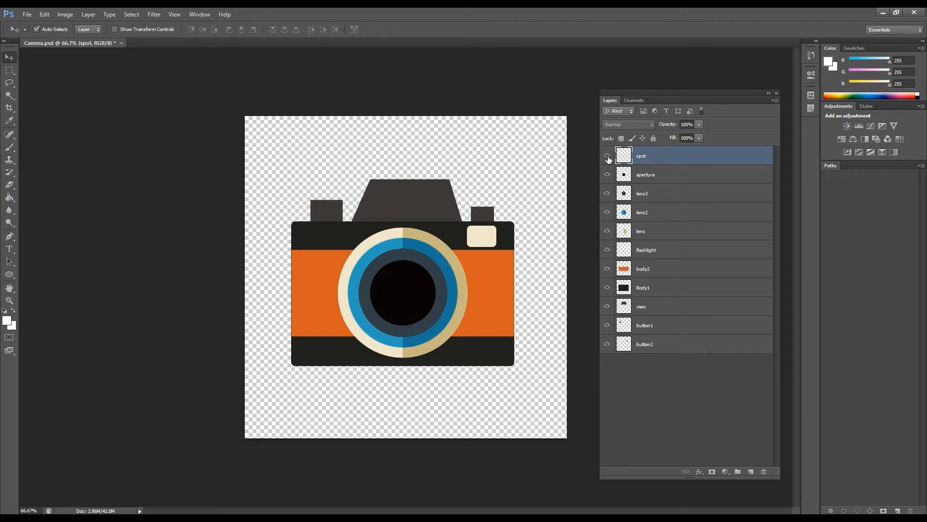
left_click(608, 156)
left_click(609, 177)
left_click(609, 177)
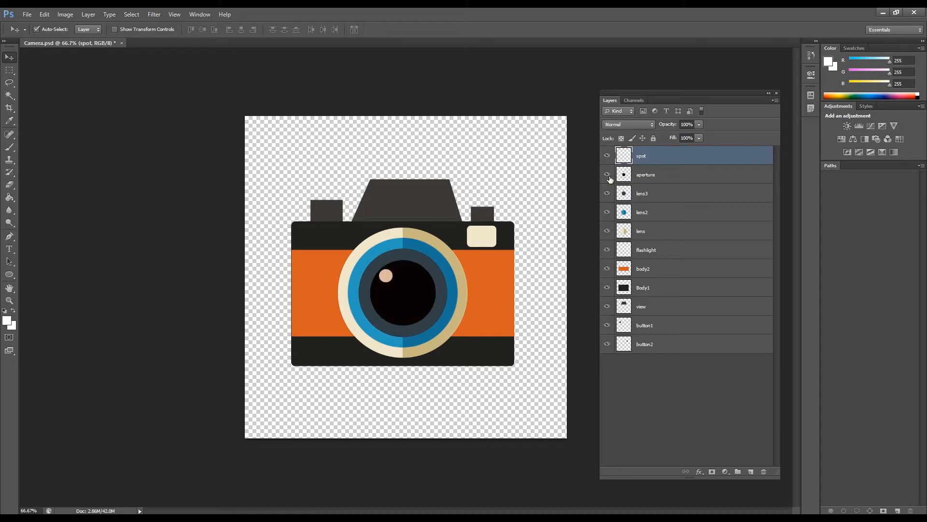
left_click(608, 193)
left_click(608, 193)
left_click(607, 212)
left_click(607, 212)
left_click(607, 231)
left_click(607, 231)
left_click(609, 250)
left_click(609, 250)
left_click(607, 268)
left_click(607, 268)
left_click(607, 287)
left_click(607, 288)
left_click(607, 306)
left_click(607, 306)
left_click(607, 325)
left_click(607, 325)
left_click(607, 344)
left_click(607, 344)
left_click(671, 370)
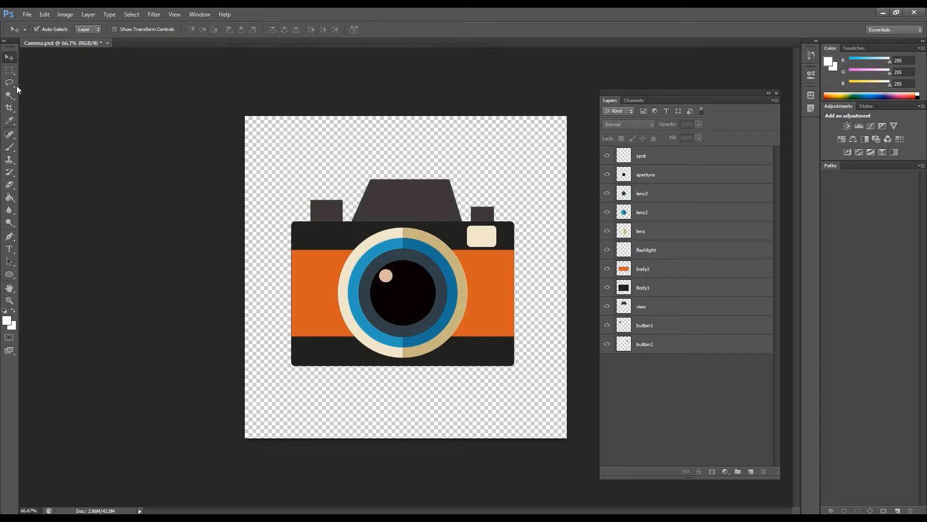
- Save the layered image as Camera.psd in the combine folder in Photoshop format, with layers and maximized compatibility
left_click(27, 15)
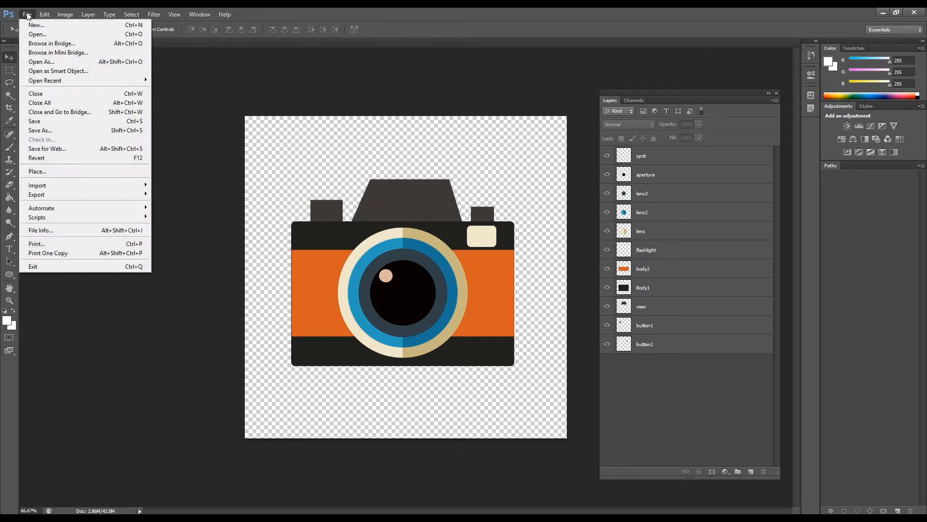
left_click(40, 131)
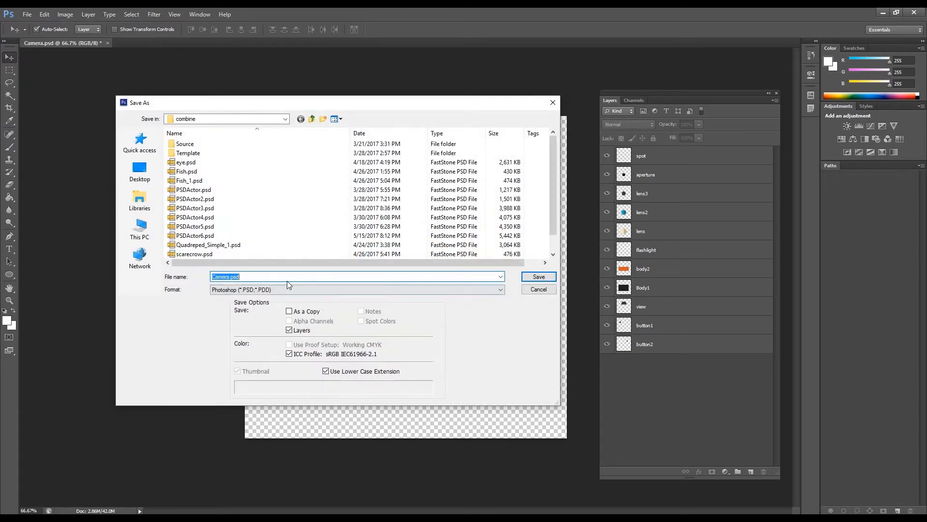
left_click(539, 277)
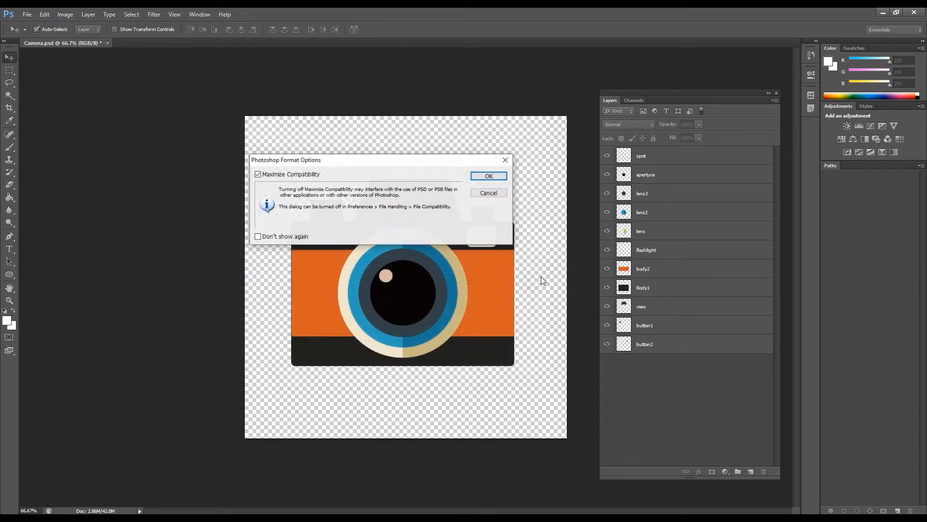
left_click(488, 176)
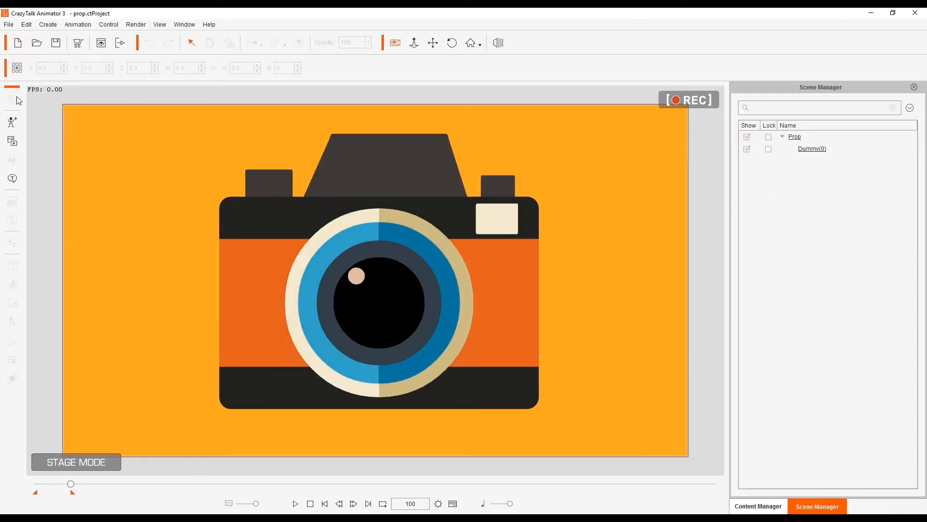
- Switch to CrazyTalk Animator, start a new project and import Camera.psd from the combine folder as a prop
left_click(18, 44)
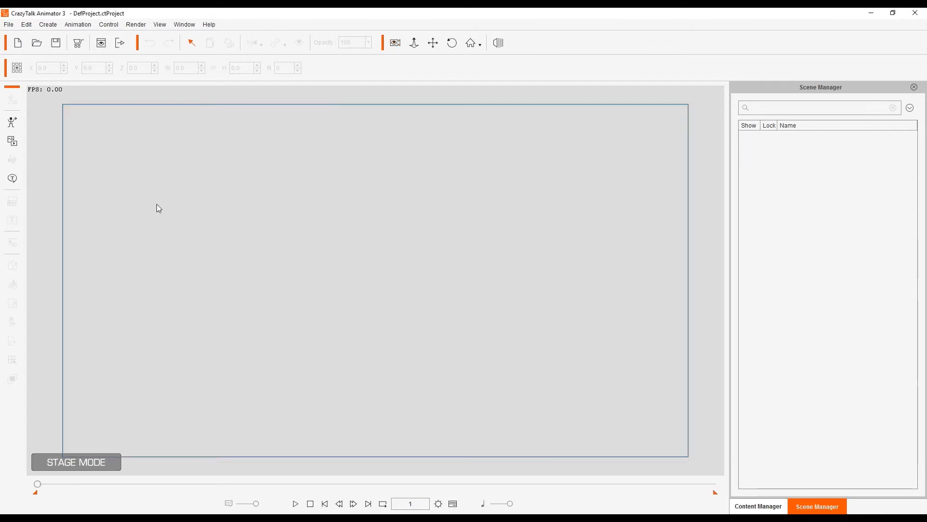
left_click(13, 142)
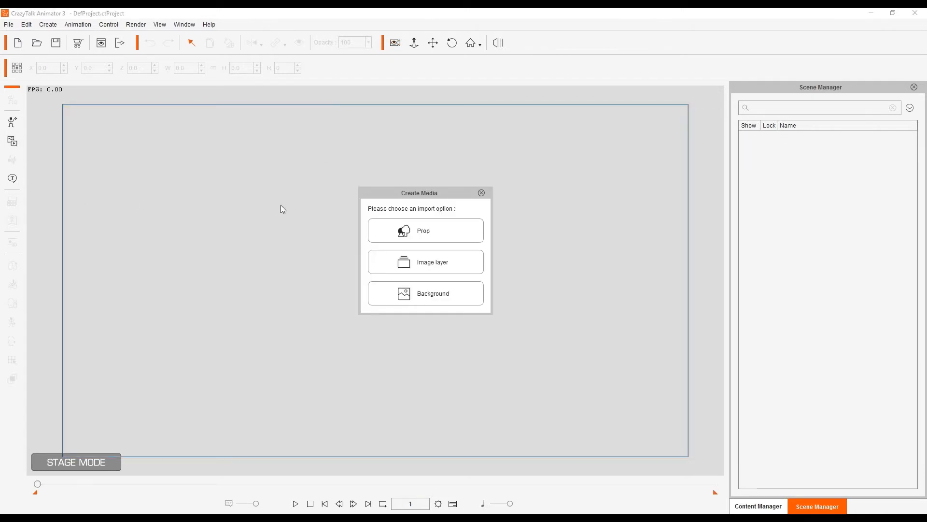
left_click(433, 242)
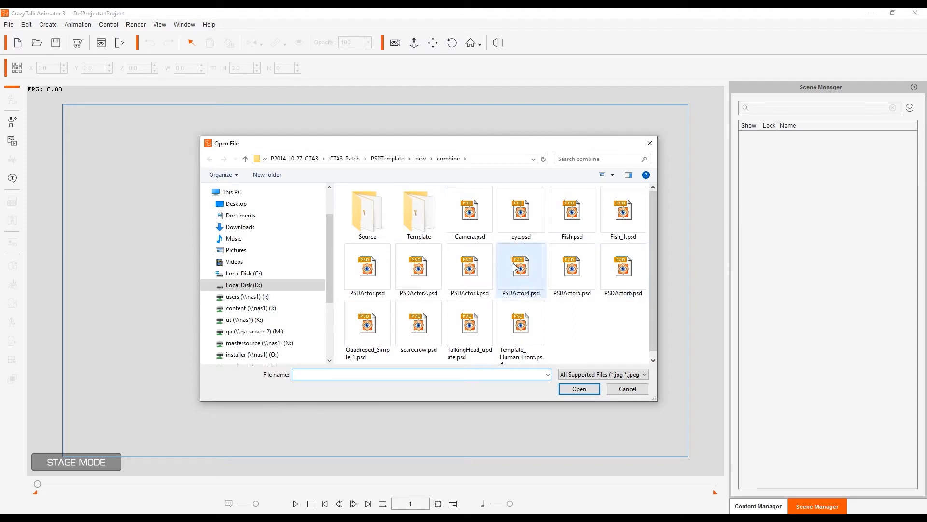
double_click(469, 211)
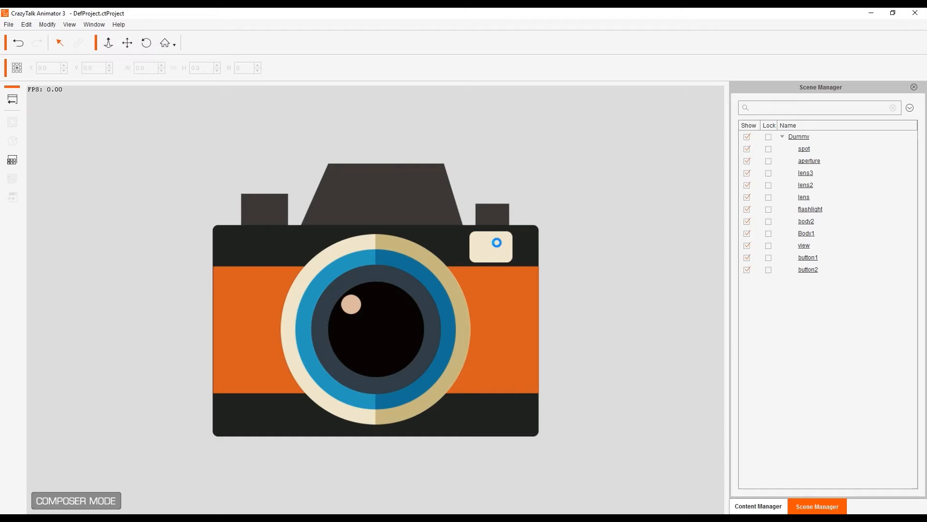
- Examine each part of the Dummy prop by selecting them one by one, from spot down to button2
left_click(804, 151)
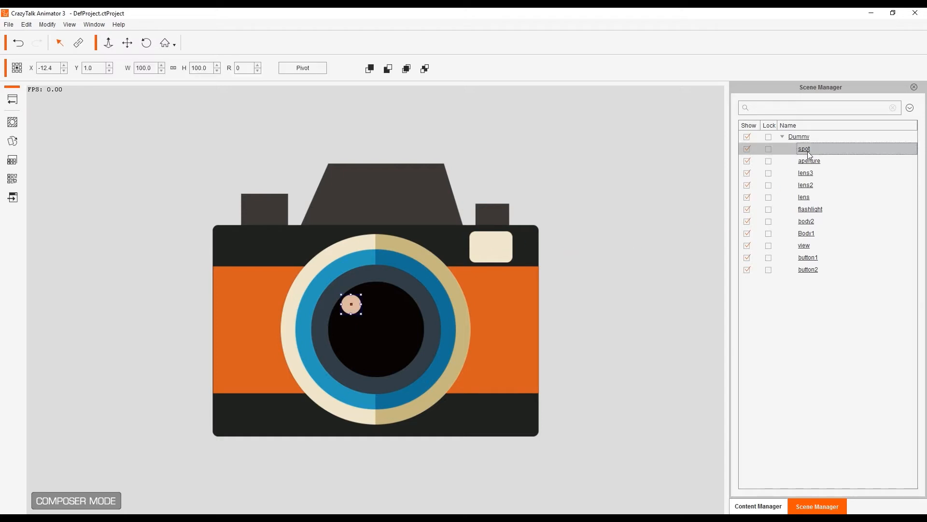
left_click(815, 164)
left_click(813, 172)
left_click(812, 185)
left_click(812, 196)
left_click(814, 209)
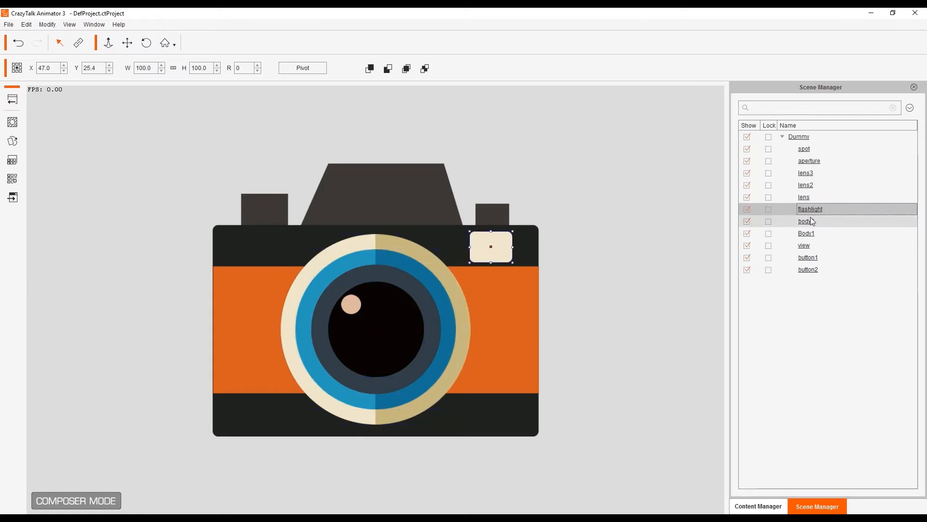
left_click(812, 220)
left_click(812, 233)
left_click(810, 245)
left_click(812, 257)
left_click(814, 269)
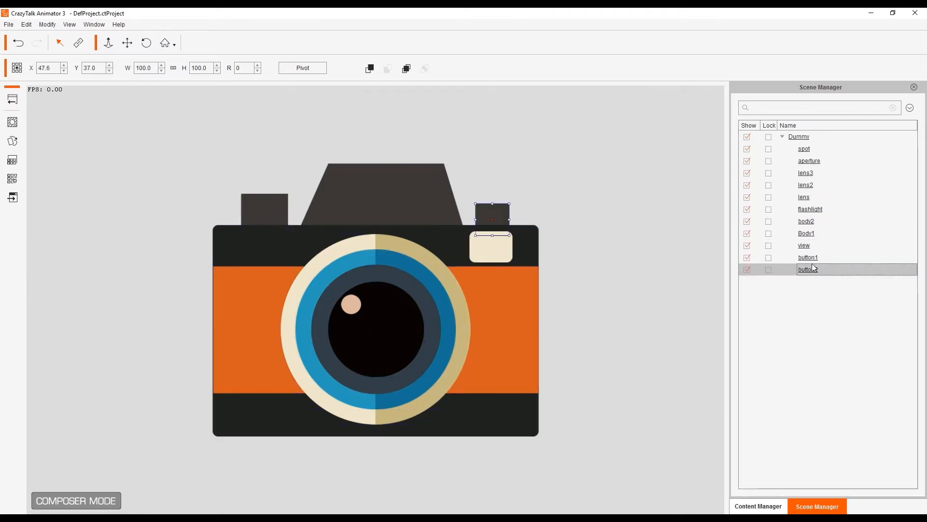
- Try shrinking and tilting the whole Dummy prop and shifting its Body1 part, and undo these changes
left_click(798, 136)
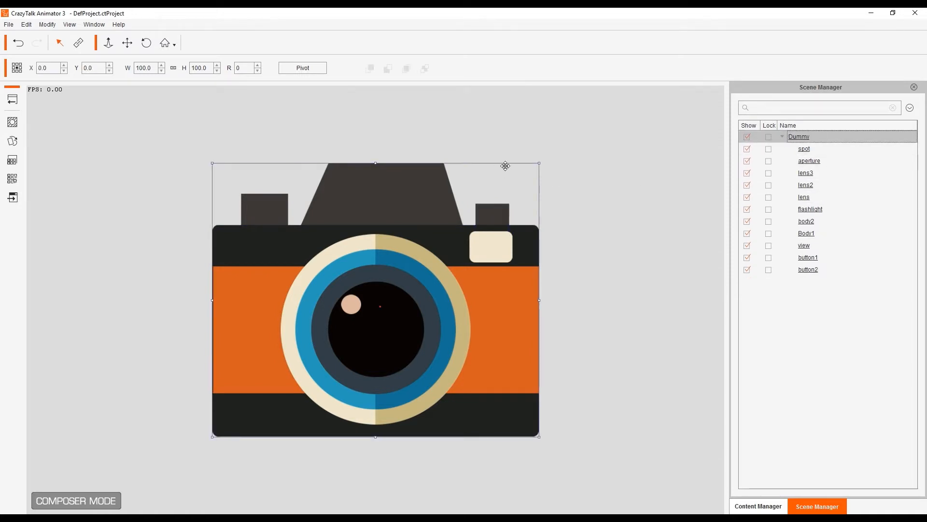
left_click_drag(539, 163, 500, 205)
left_click_drag(476, 268, 480, 233)
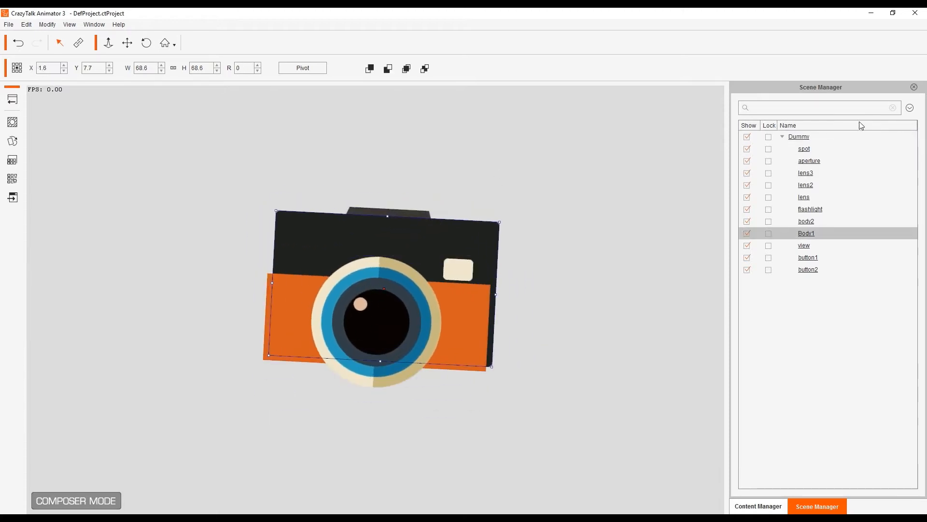
left_click(806, 135)
key("ctrl+z")
left_click(783, 137)
left_click_drag(487, 225, 490, 205)
key("ctrl+z")
key("ctrl+z")
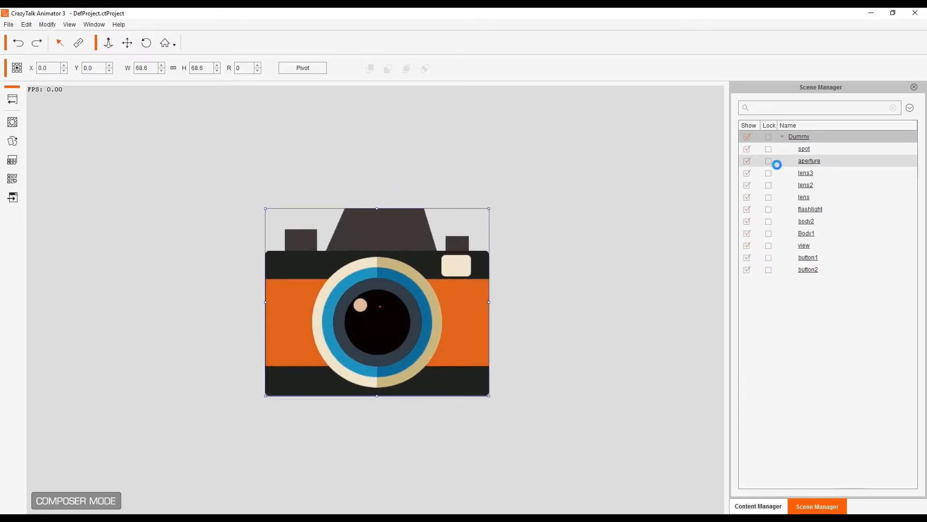
key("ctrl+z")
- Try resizing the lens2, lens and body2 parts individually, undoing each change
left_click(804, 149)
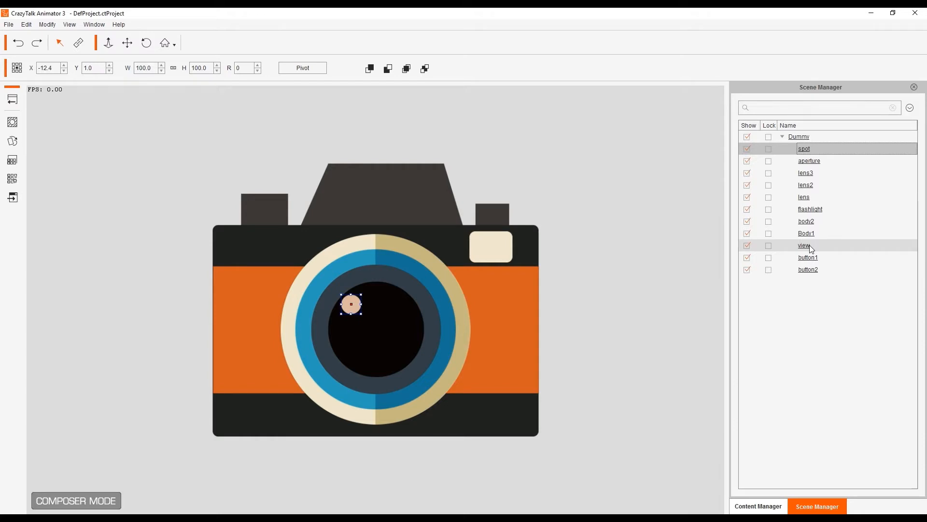
left_click(802, 189)
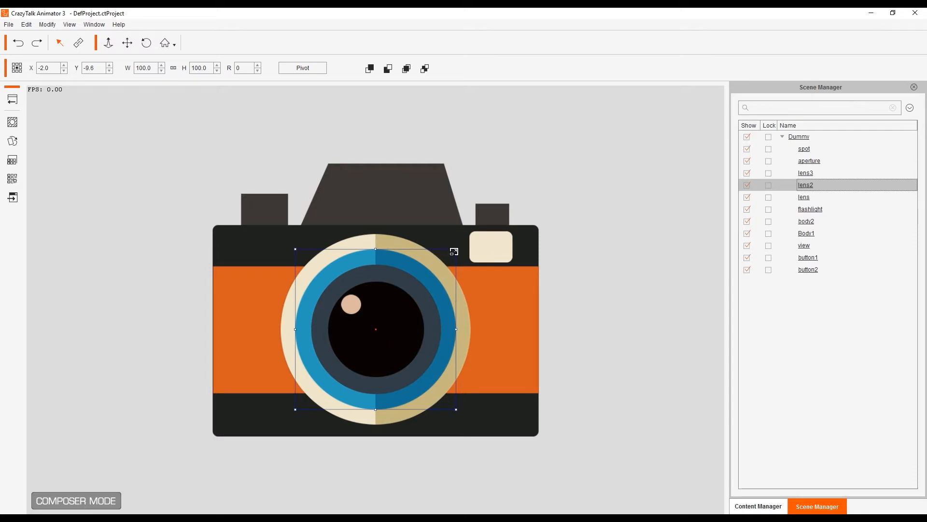
left_click_drag(456, 249, 467, 238)
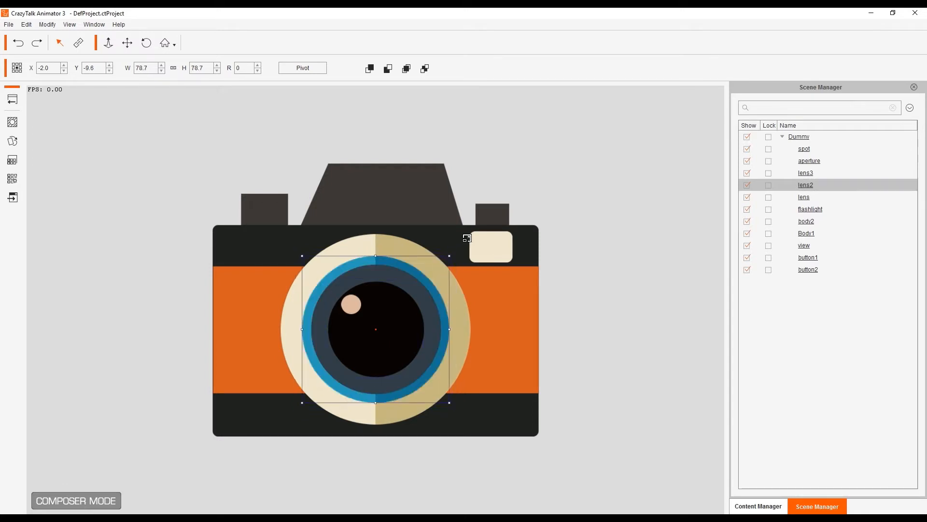
key("ctrl+z")
left_click(430, 258)
left_click_drag(468, 233, 501, 211)
key("ctrl+z")
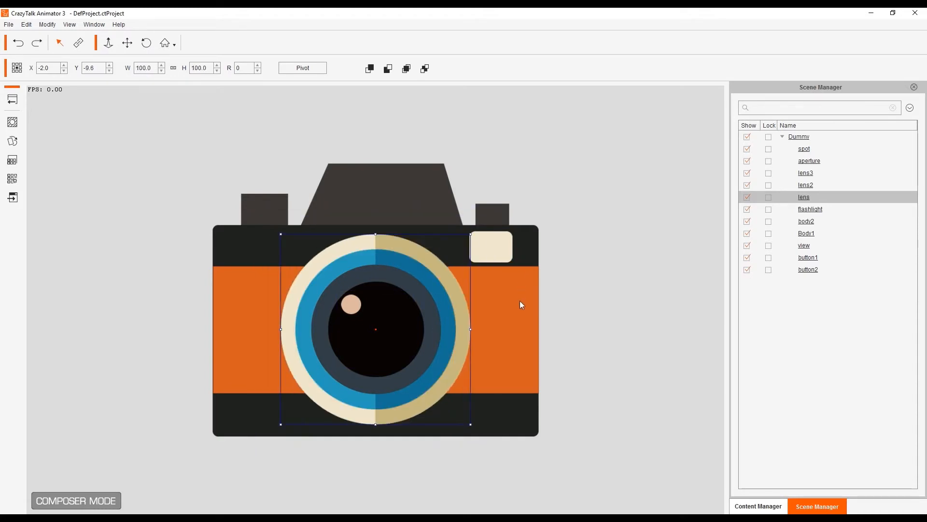
left_click(520, 299)
left_click_drag(539, 266, 497, 289)
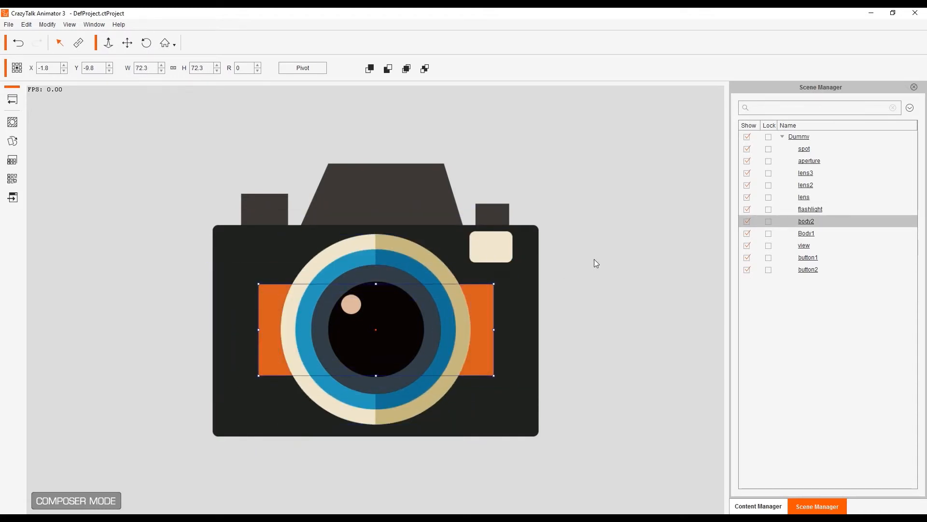
key("ctrl+z")
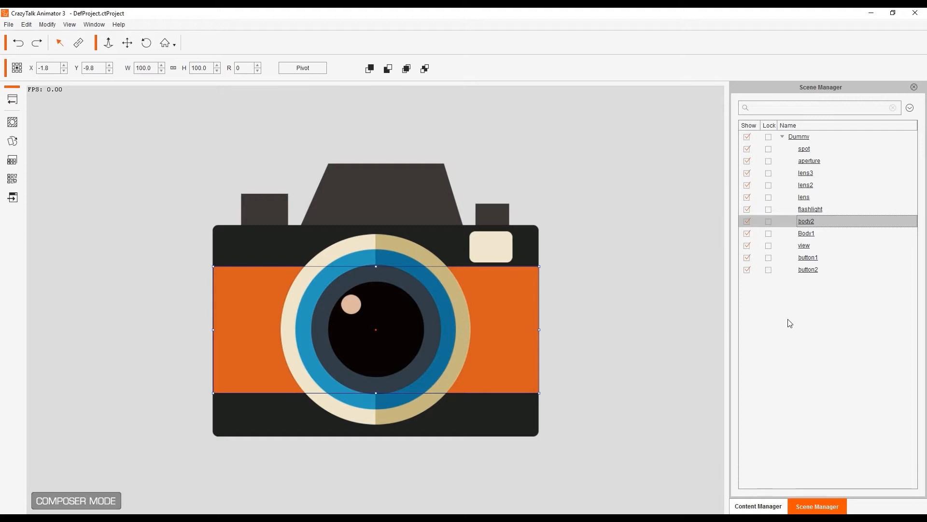
left_click(664, 318)
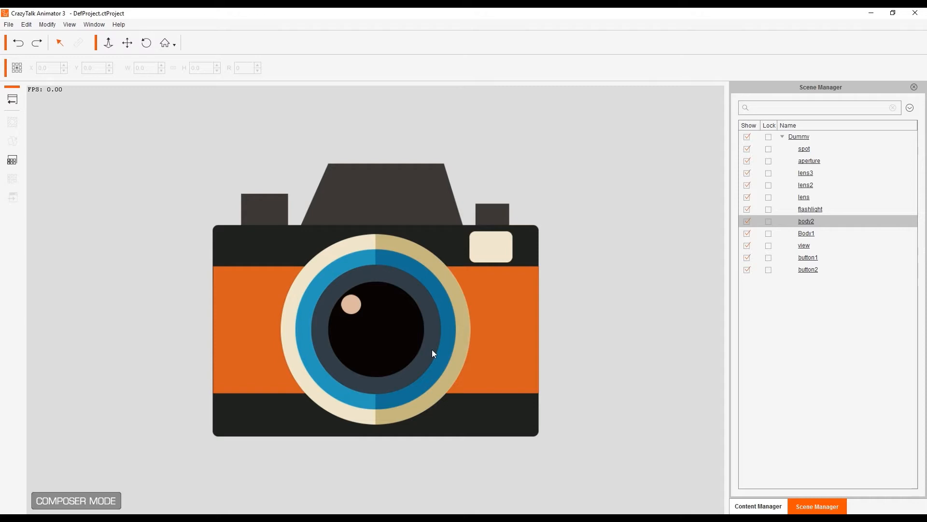
- Open the aperture part for editing and move the editor window clear of the camera
left_click(411, 332)
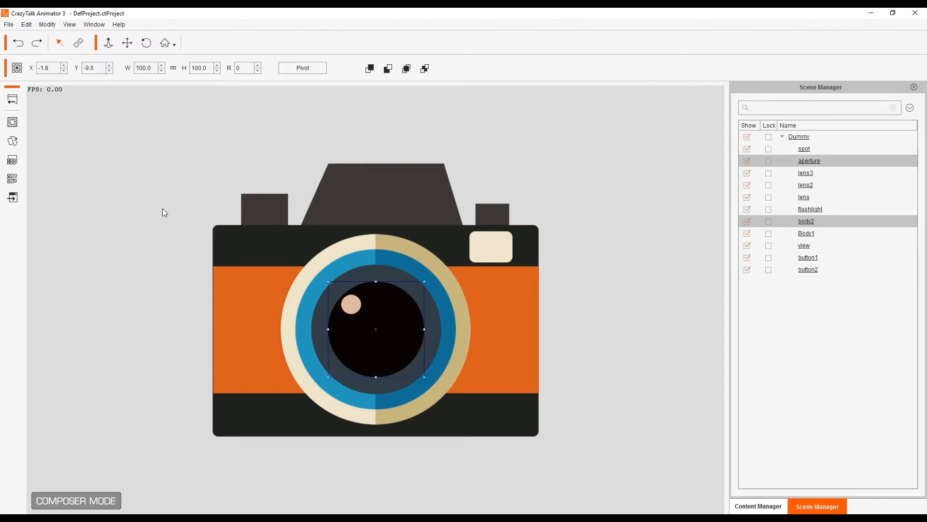
left_click(13, 140)
left_click_drag(450, 176, 648, 135)
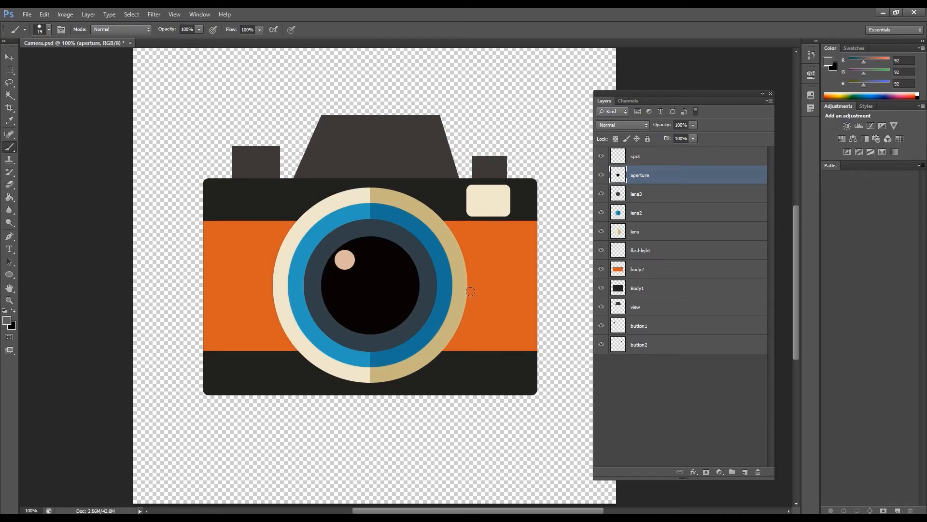
- Switch to Photoshop and duplicate the aperture layer as aperture2, placed directly above the original aperture layer
key("v")
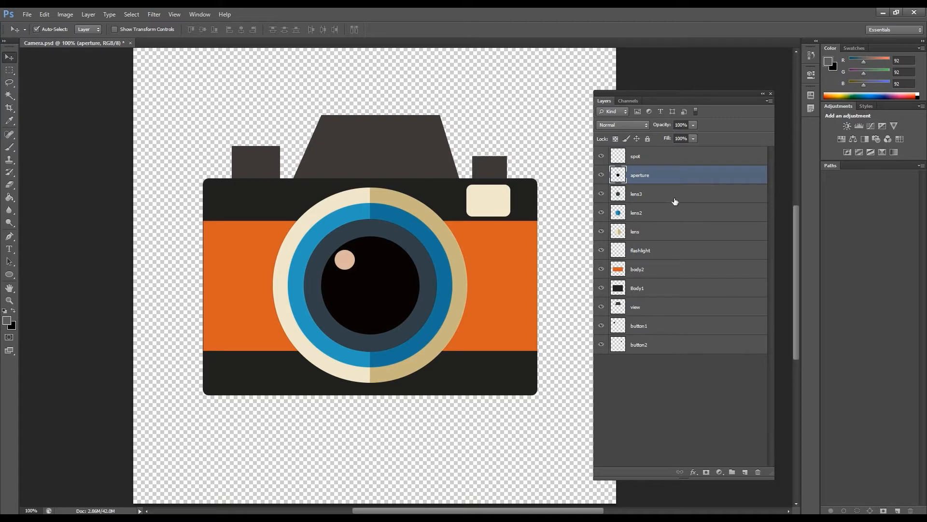
right_click(664, 180)
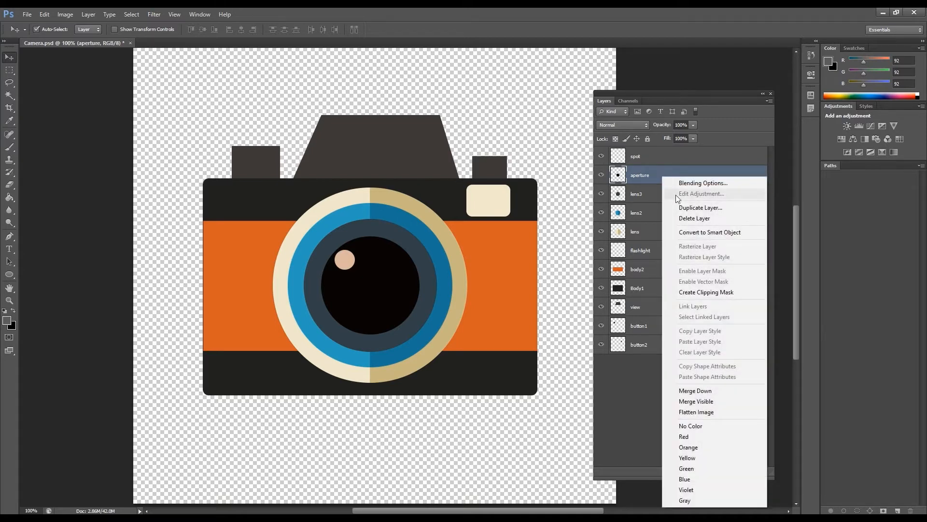
left_click(676, 207)
left_click(421, 275)
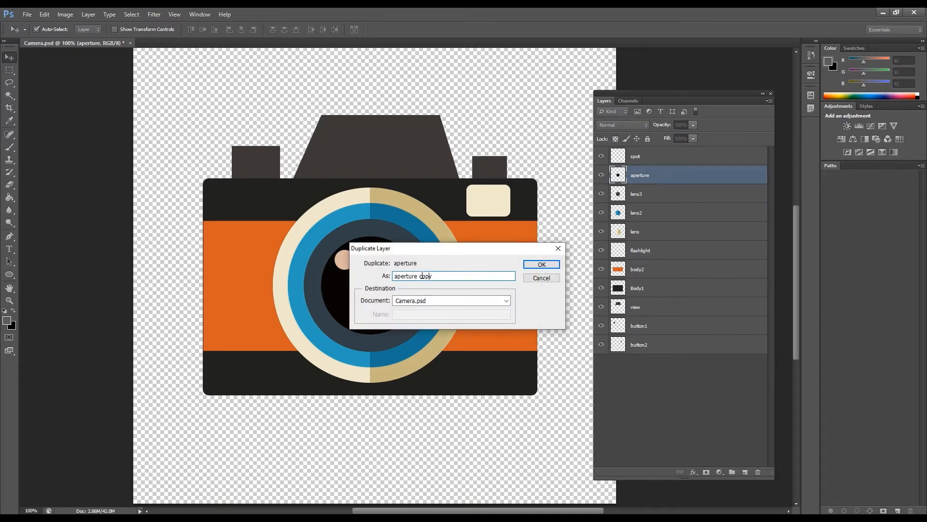
left_click_drag(418, 276, 471, 275)
type("2")
key("Return")
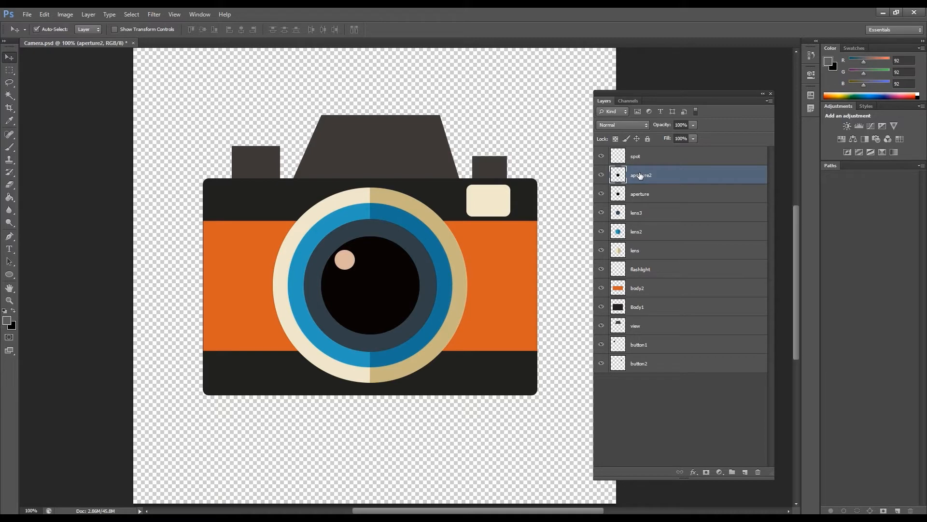
left_click_drag(660, 176, 664, 197)
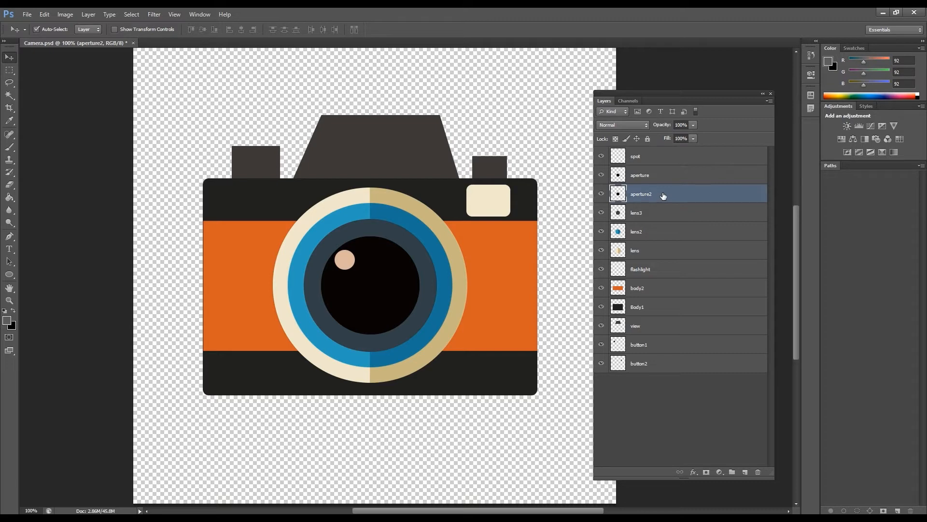
left_click_drag(626, 194, 635, 176)
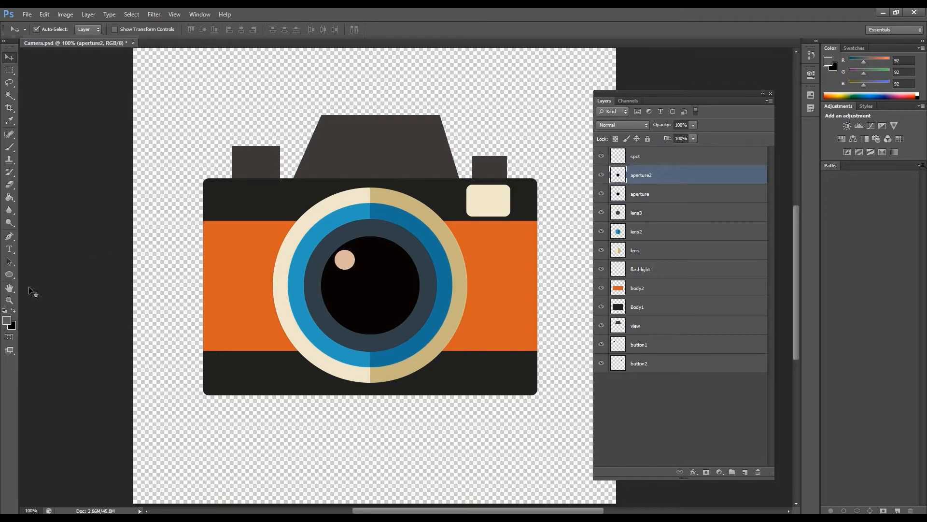
- Lock the transparent pixels of the aperture2 layer and paint its black circle grey with the Brush tool, leaving the lower edge black
left_click(616, 138)
left_click(9, 147)
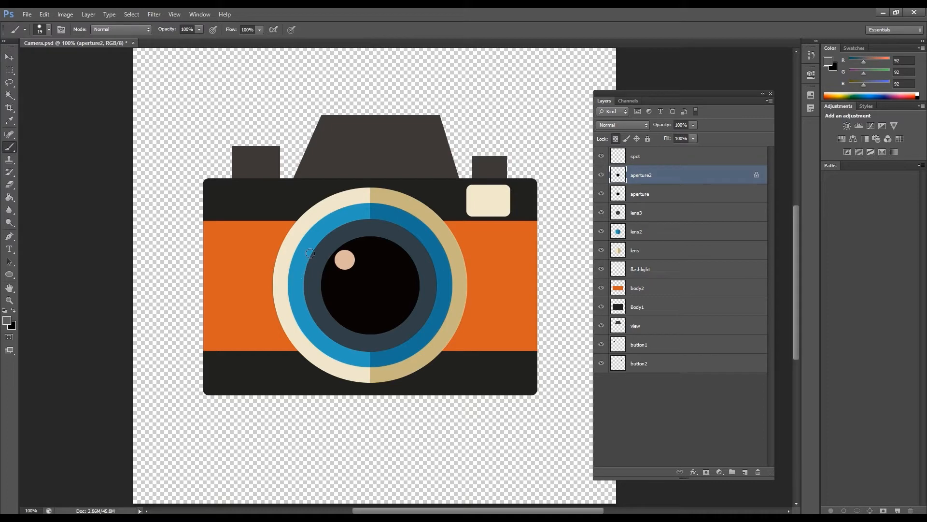
mouse_move(314, 246)
left_mouse_down()
mouse_move(401, 243)
mouse_move(338, 249)
mouse_move(408, 252)
left_mouse_up()
mouse_move(334, 254)
left_mouse_down()
mouse_move(408, 266)
mouse_move(397, 289)
mouse_move(331, 309)
mouse_move(391, 315)
mouse_move(293, 309)
left_mouse_up()
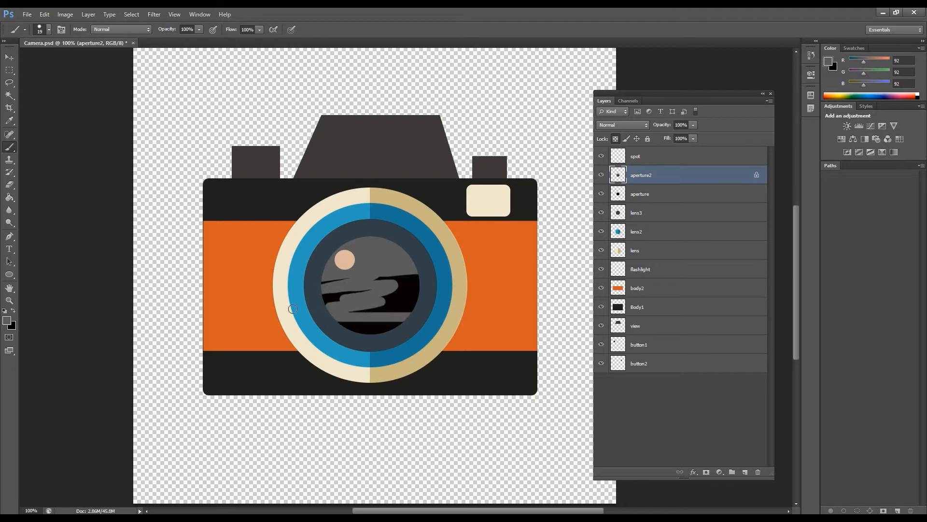
mouse_move(401, 302)
left_mouse_down()
mouse_move(328, 305)
mouse_move(411, 312)
mouse_move(401, 290)
mouse_move(369, 265)
left_mouse_up()
mouse_move(319, 280)
left_mouse_down()
mouse_move(362, 285)
mouse_move(396, 263)
mouse_move(415, 284)
left_mouse_up()
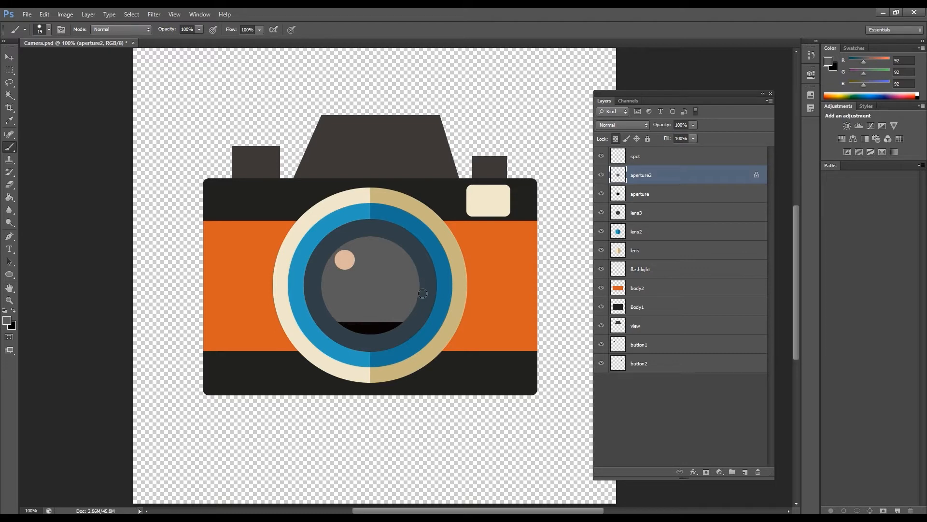
- Toggle the aperture2 layer's visibility repeatedly to compare the grey circle with the original aperture beneath
left_click(602, 175)
left_click(602, 175)
left_click(602, 175)
left_click(603, 176)
left_click(602, 175)
left_click(602, 176)
left_click(602, 175)
left_click(602, 176)
left_click(602, 176)
left_click(602, 176)
left_click(602, 176)
left_click(602, 175)
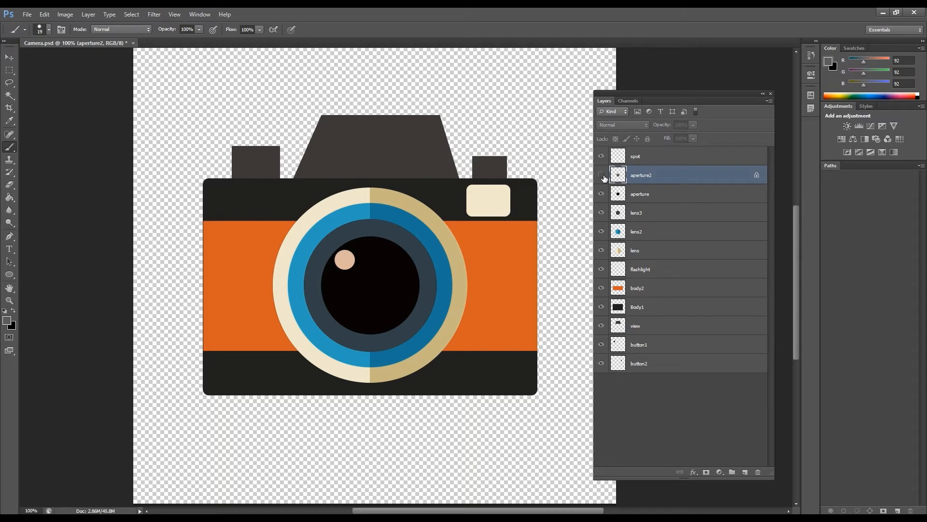
left_click(602, 175)
- Move the aperture2 layer directly below aperture, and create a new layer group named apture
left_click_drag(666, 175, 673, 199)
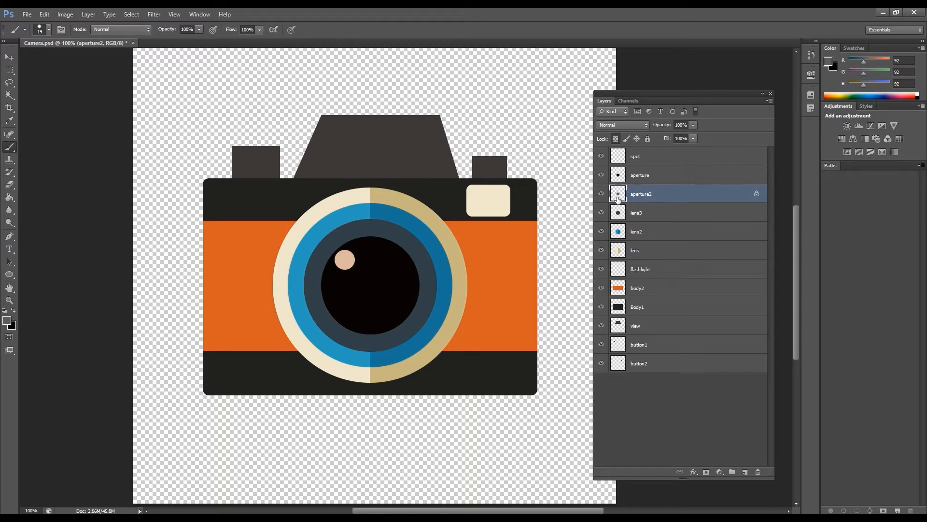
key("v")
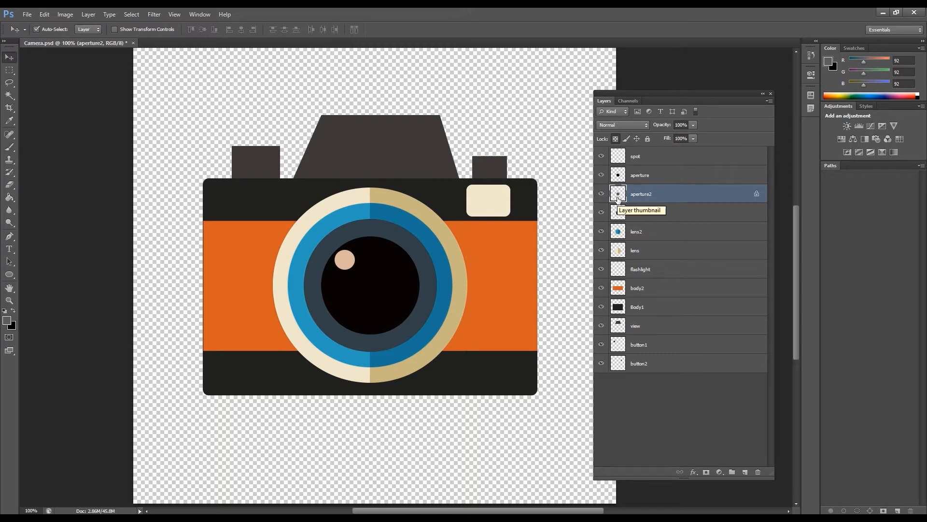
left_click(733, 472)
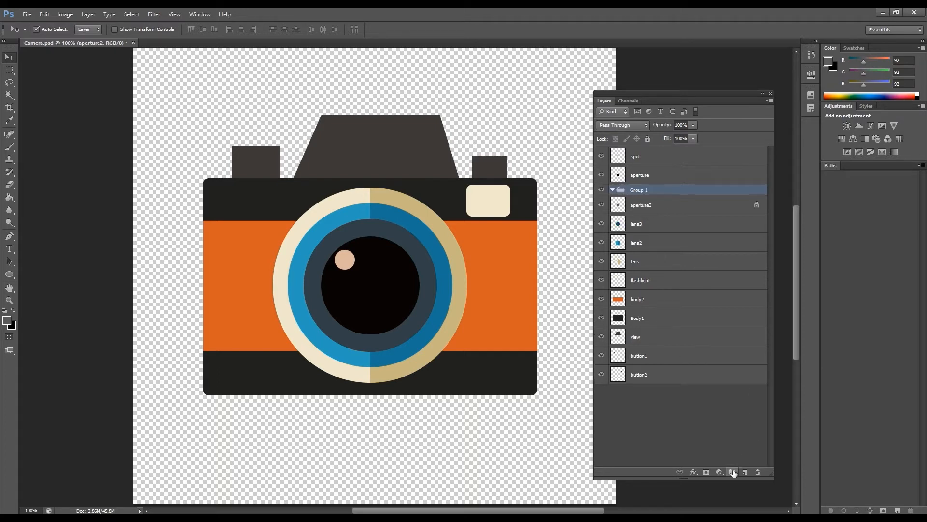
double_click(641, 191)
type("a")
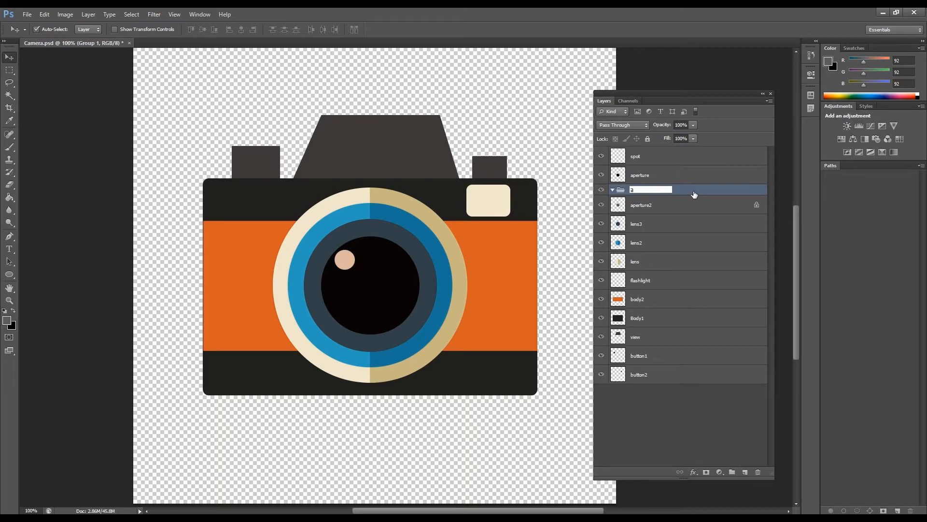
type("pture")
key("Return")
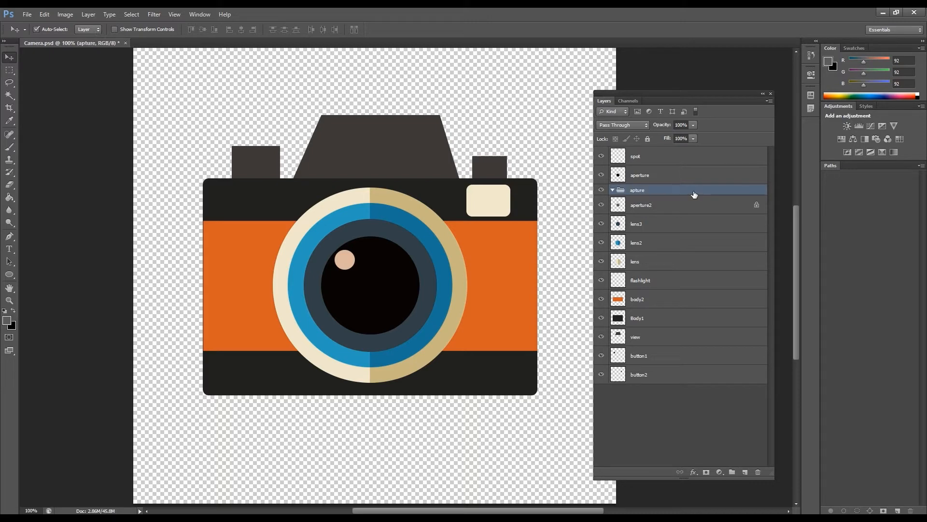
- Place the aperture and aperture2 layers inside the apture group, with aperture on top, and save Camera.psd
left_click(642, 208)
left_click(657, 229, "shift")
left_click_drag(657, 234, 668, 191)
left_click(642, 205)
left_click(651, 180, "ctrl")
left_click(612, 171)
left_click(687, 376)
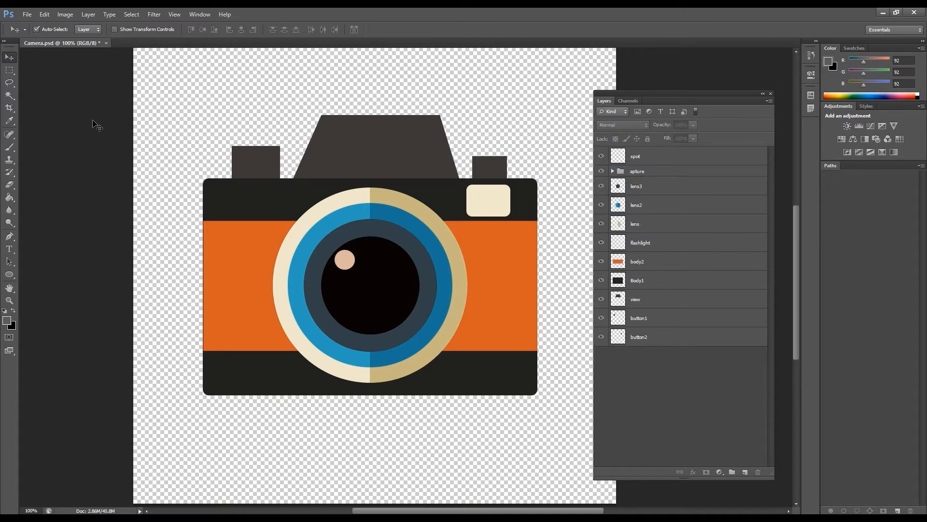
left_click(28, 15)
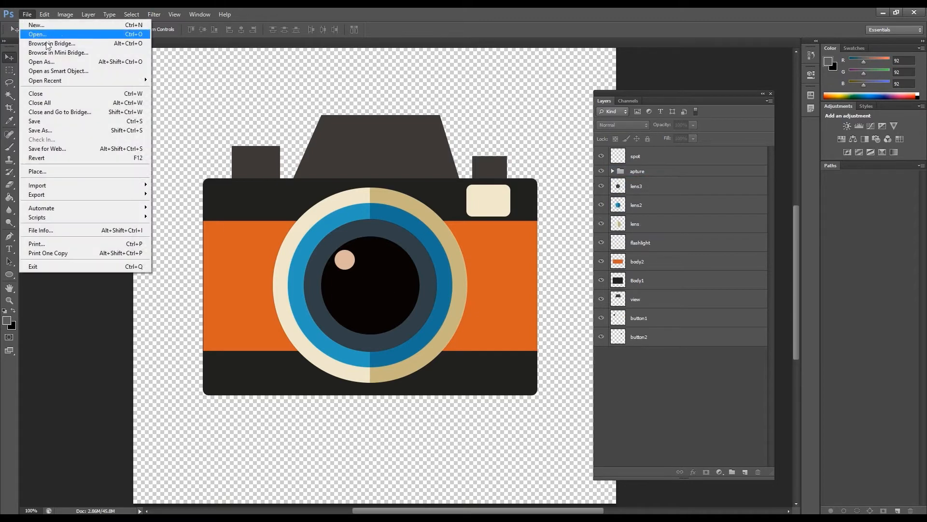
left_click(58, 124)
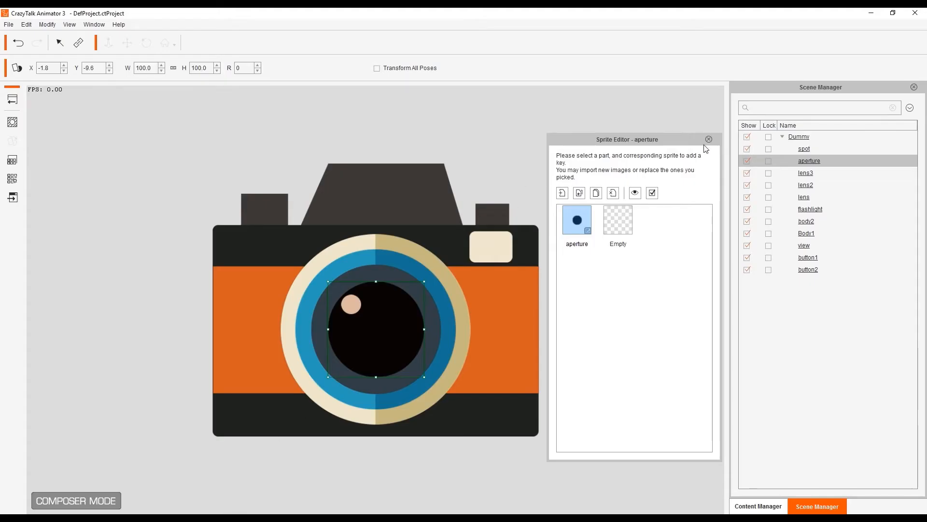
- Switch to CrazyTalk Animator, return from the composer to the stage, and move the existing camera prop down and to the left
left_click(708, 139)
left_click(12, 99)
left_click_drag(331, 329, 254, 359)
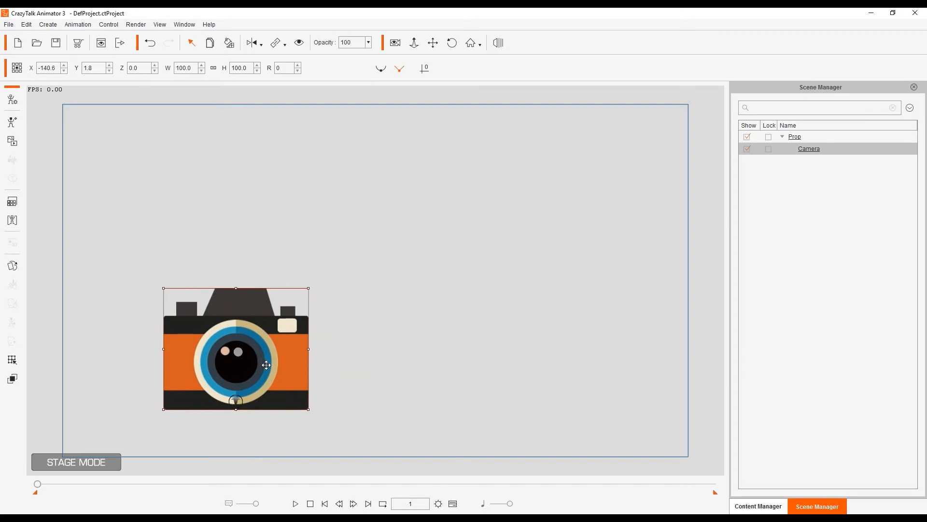
- Import the updated Camera.psd as a new prop
left_click(12, 143)
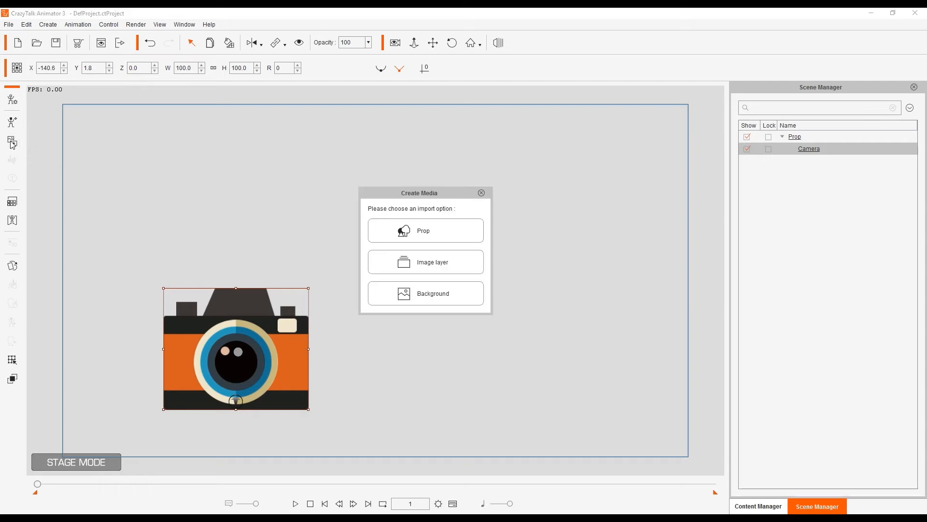
left_click(419, 236)
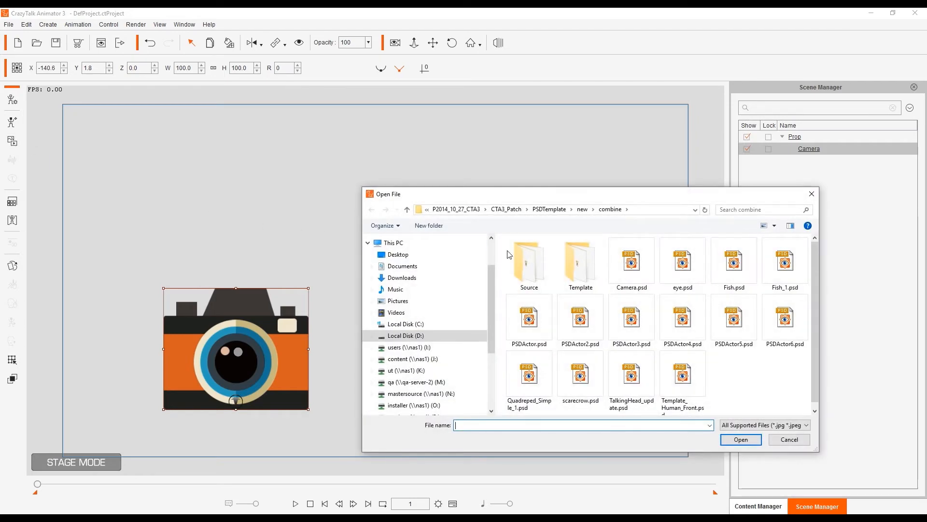
double_click(632, 263)
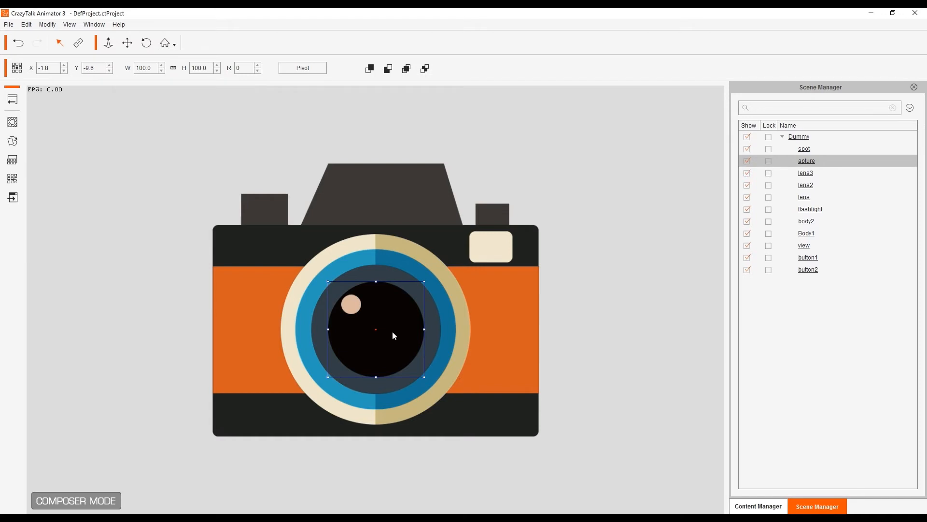
- Open the apture part's sprites, alternate between aperture and aperture2 to compare them, and leave the aperture sprite active
left_click(11, 140)
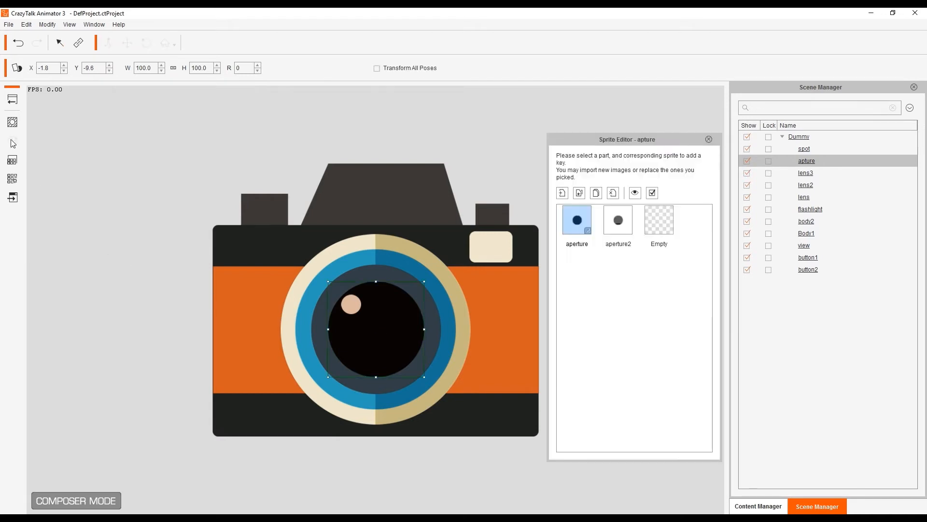
left_click(619, 225)
left_click(583, 225)
left_click(610, 225)
left_click(576, 220)
left_click(612, 220)
left_click(579, 223)
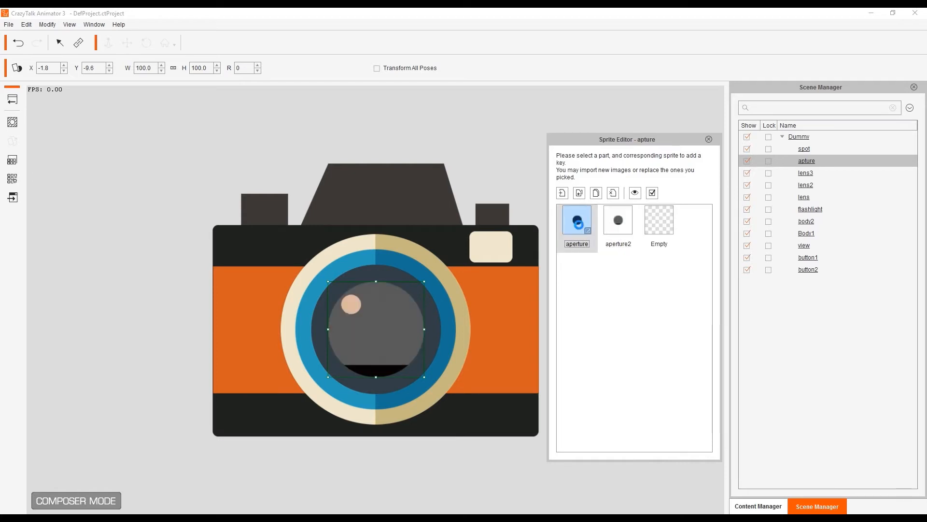
left_click(609, 221)
left_click(581, 221)
left_click(614, 221)
left_click(581, 222)
left_click(612, 221)
left_click(576, 217)
left_click(612, 217)
left_click(583, 217)
left_click(616, 217)
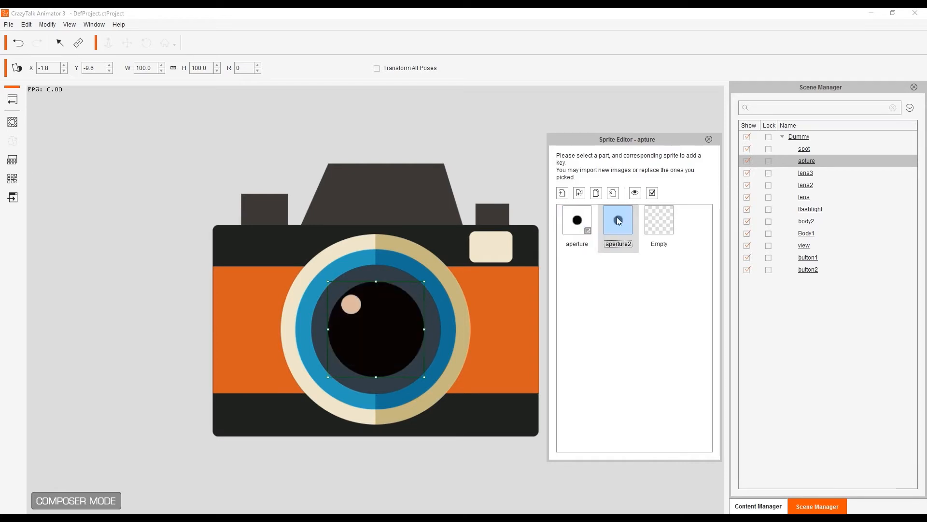
left_click(585, 213)
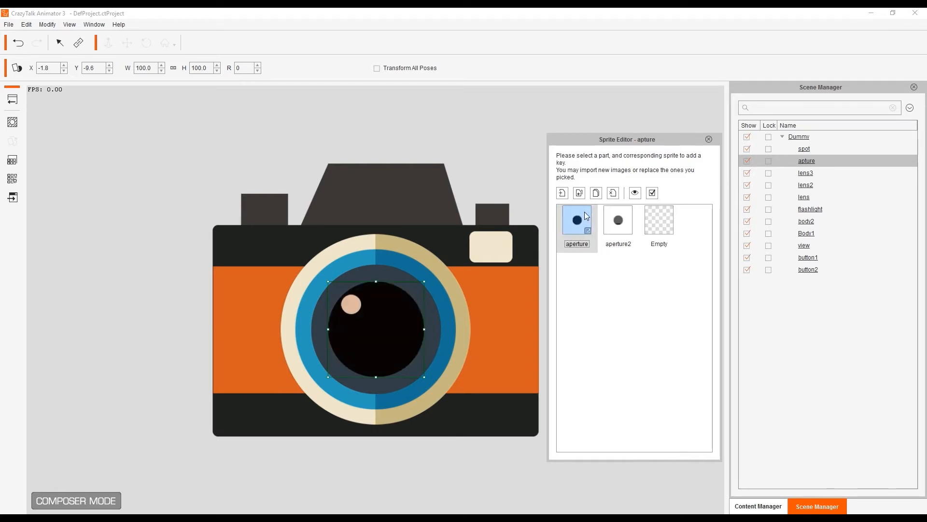
left_click(709, 139)
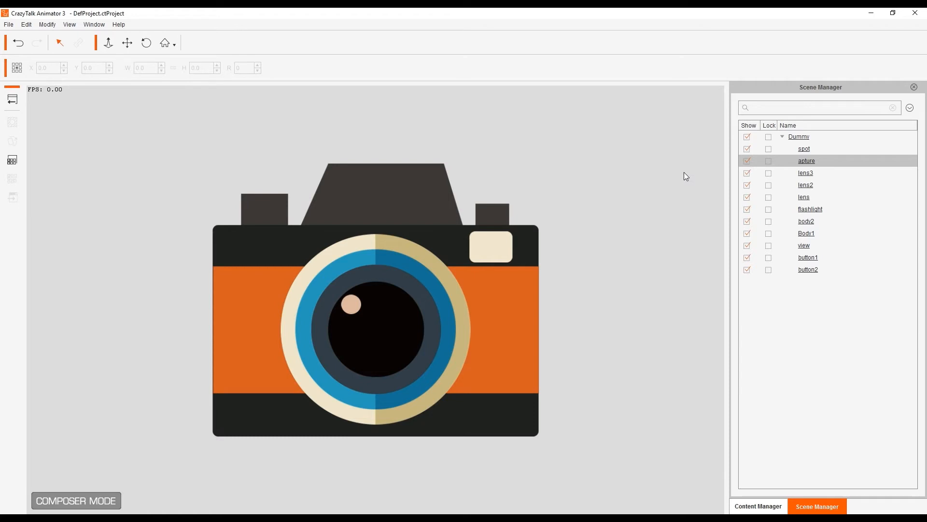
- Examine the spot and apture parts, reviewing the sprites available for the apture part
left_click(806, 149)
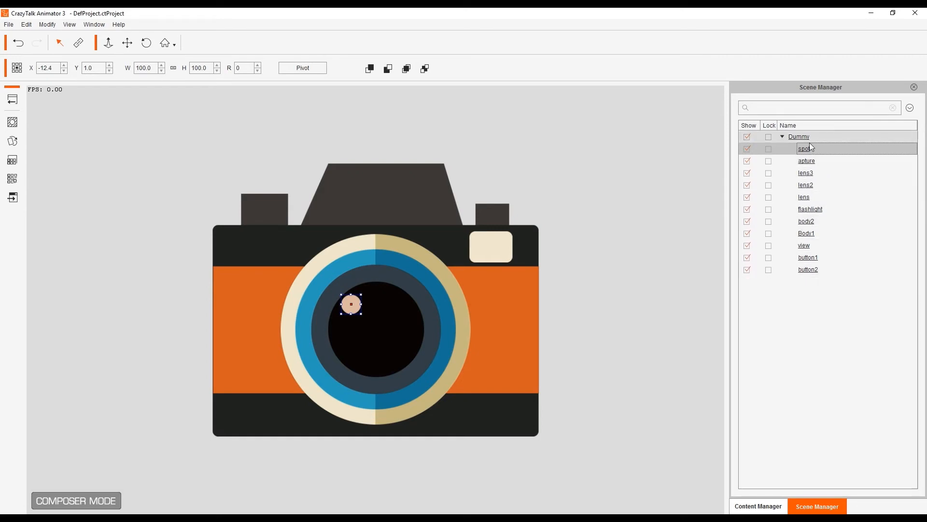
left_click(814, 162)
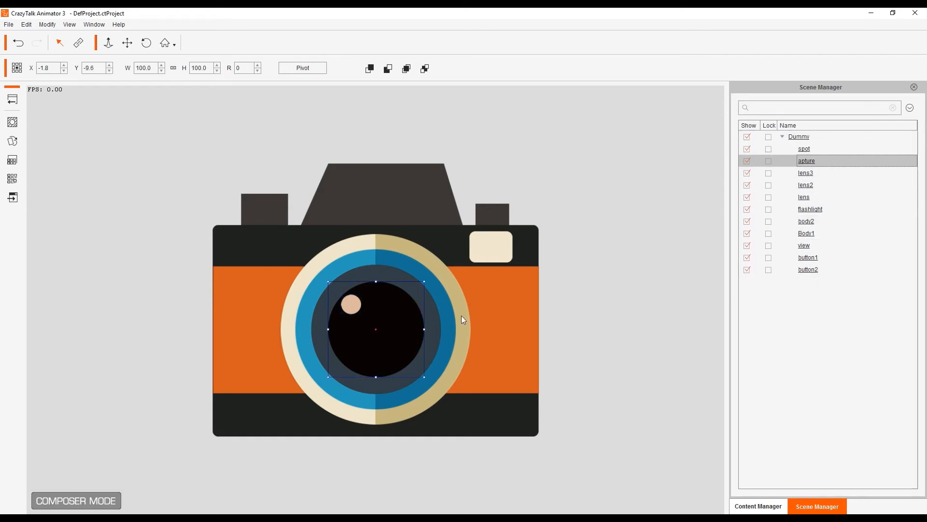
double_click(376, 291)
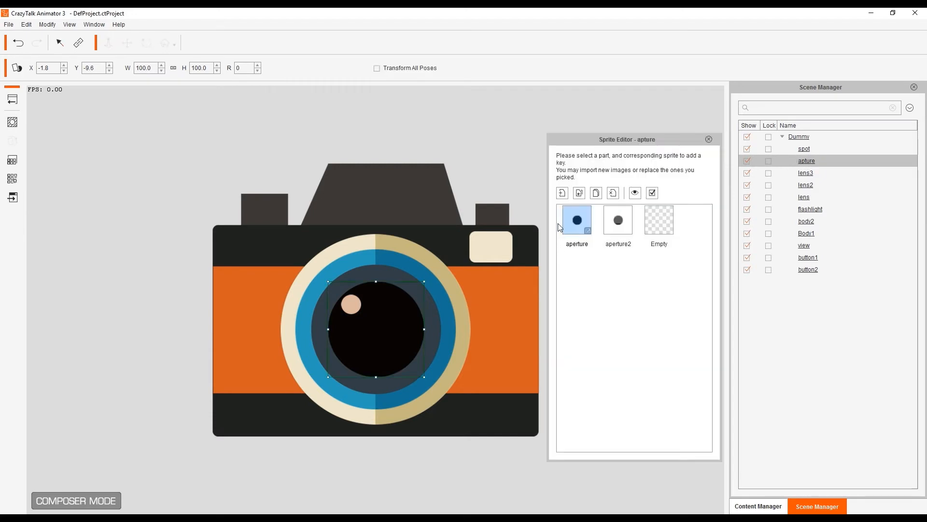
left_click(709, 140)
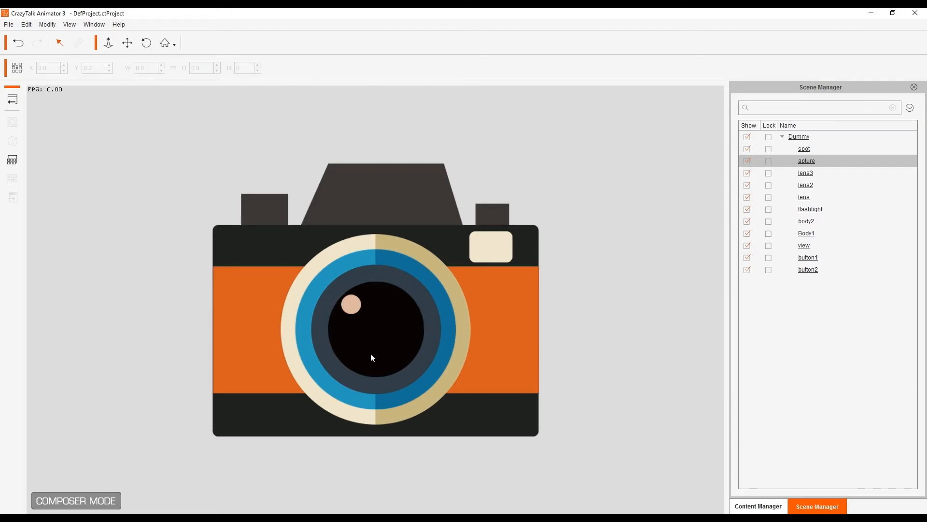
- Return to the stage and open the Prop Key Editor for the camera, placing it clear of the artwork
left_click(15, 101)
left_click_drag(440, 403, 449, 330)
scroll(434, 220, "up", 4)
left_click_drag(410, 304, 398, 256)
scroll(407, 251, "up", 1)
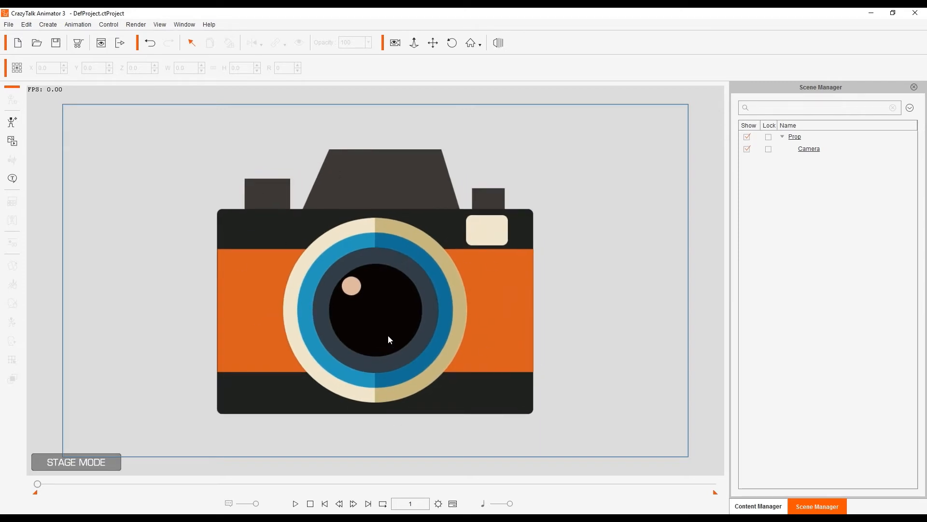
left_click(421, 163)
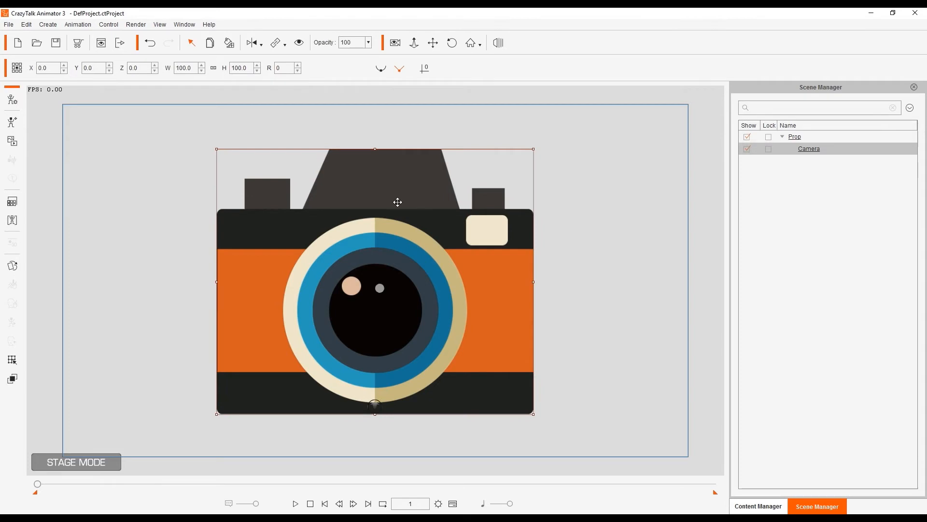
left_click(12, 358)
left_click_drag(597, 181, 641, 178)
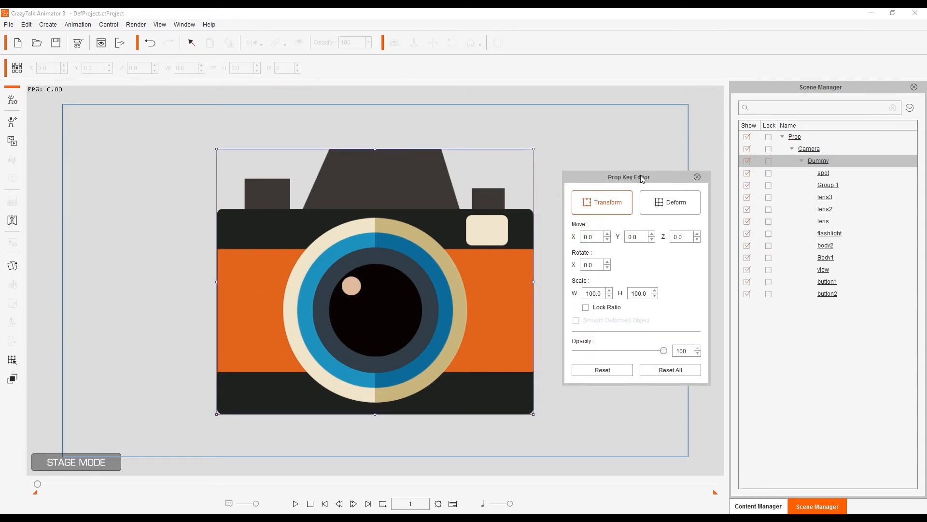
- Try scaling the Group 1 aperture part to 101.4, and reset all changes to the prop's parts
left_click(402, 198)
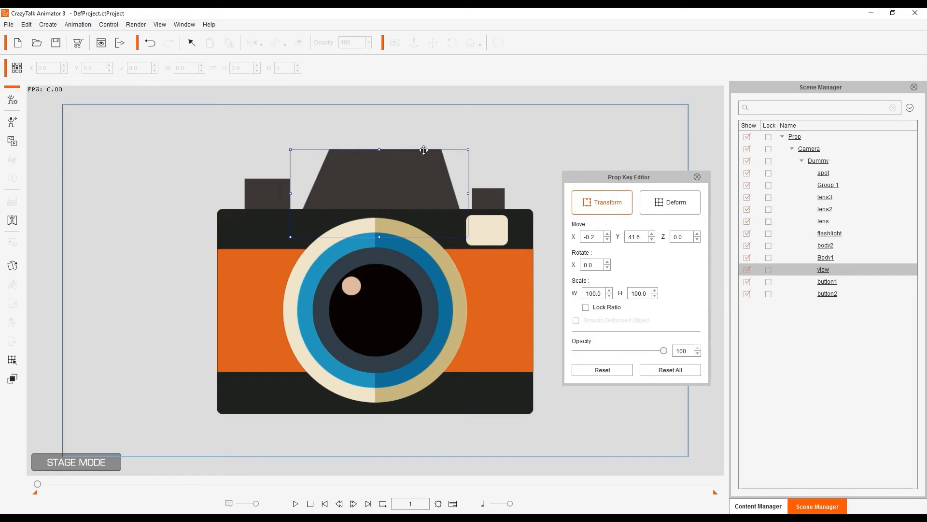
left_click(377, 279)
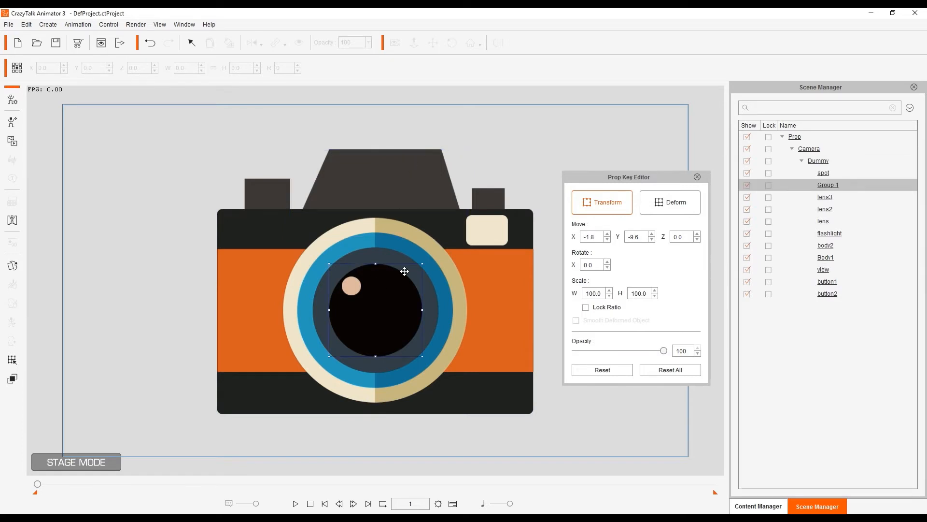
left_click_drag(416, 255, 430, 271)
key("ctrl+z")
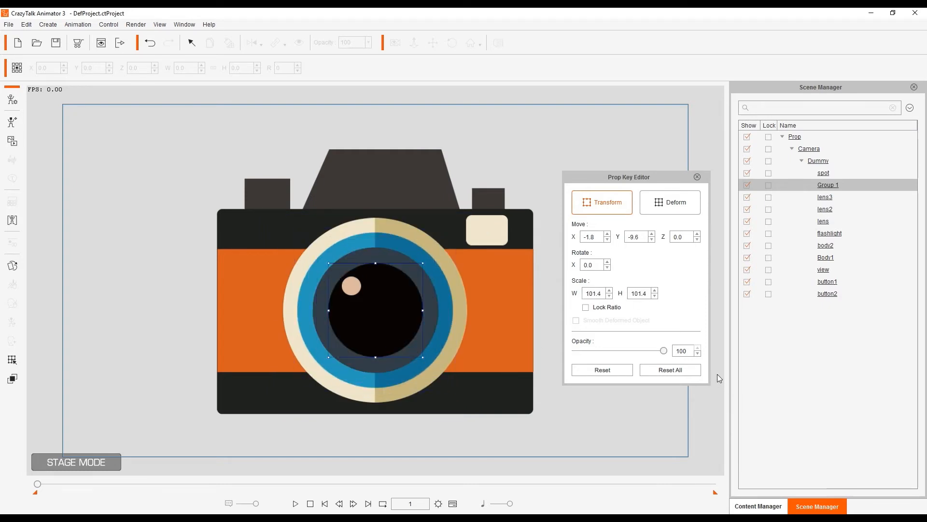
left_click_drag(666, 351, 712, 352)
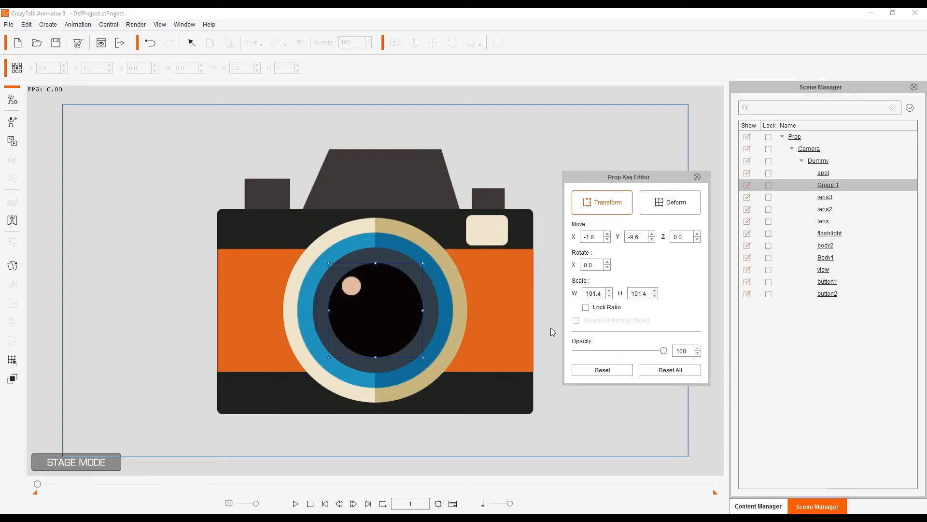
left_click(691, 375)
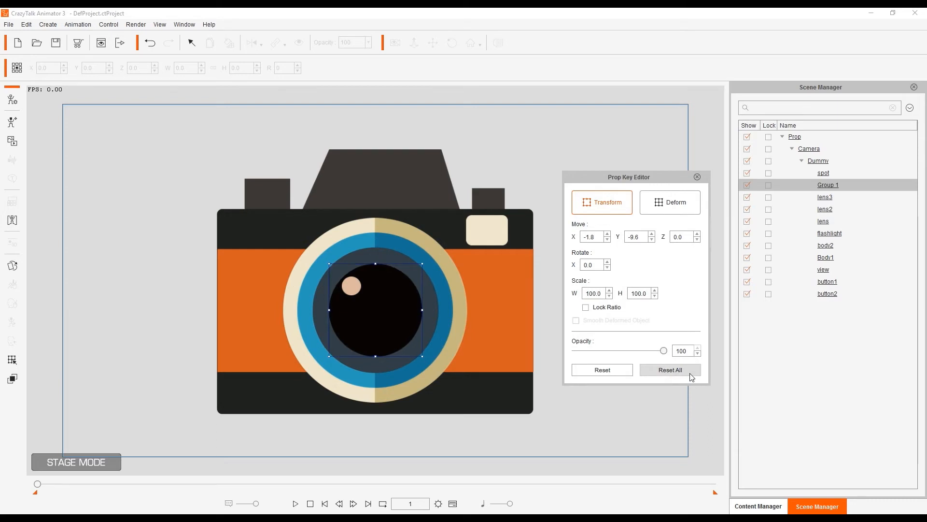
- Show the timeline and select the camera's body2 part on the stage
left_click(453, 504)
left_click_drag(146, 511, 110, 510)
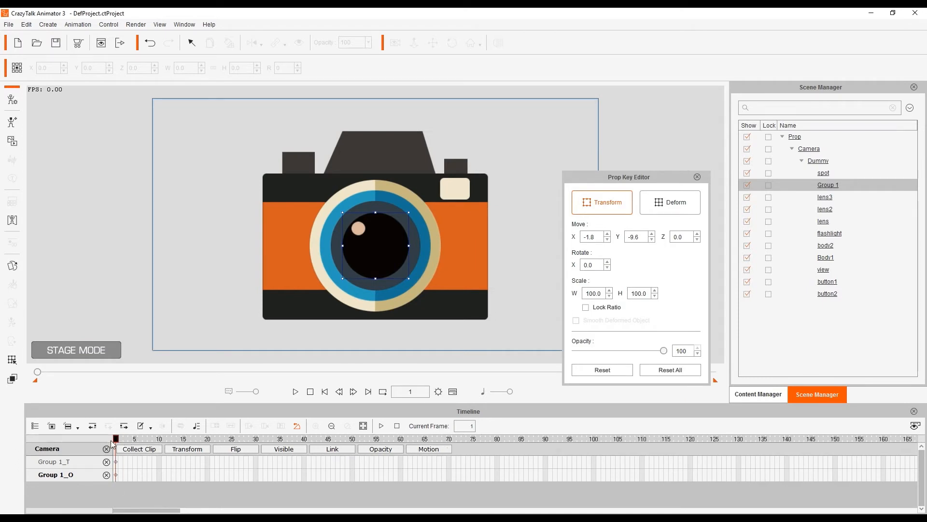
left_click(305, 270)
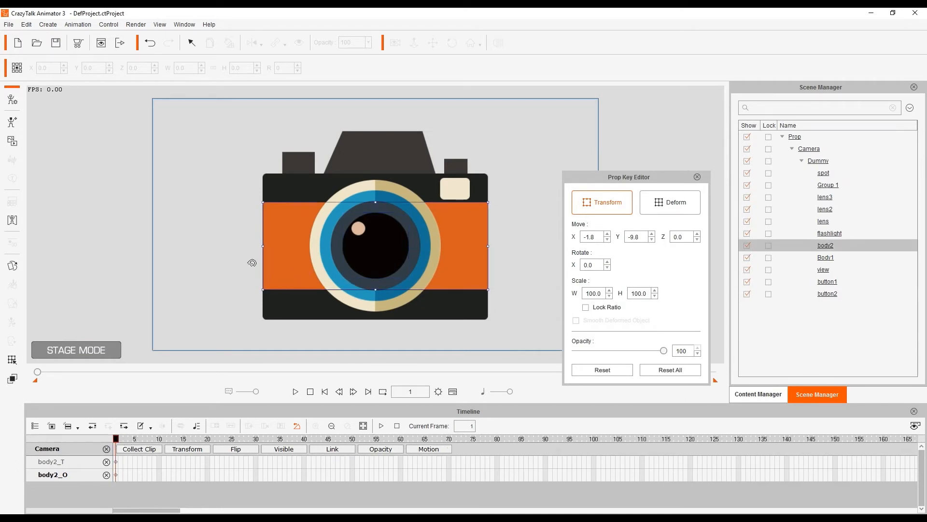
- Select the camera's Body1 part and shrink its width and height scale to 1.0 at frame 1
left_click(283, 185)
left_click(284, 219)
left_click(287, 192)
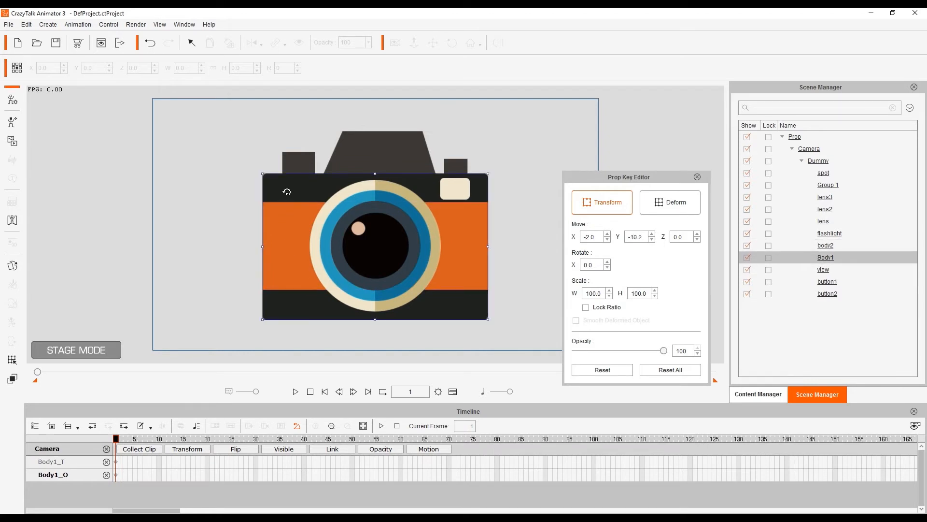
left_click_drag(475, 172, 372, 259)
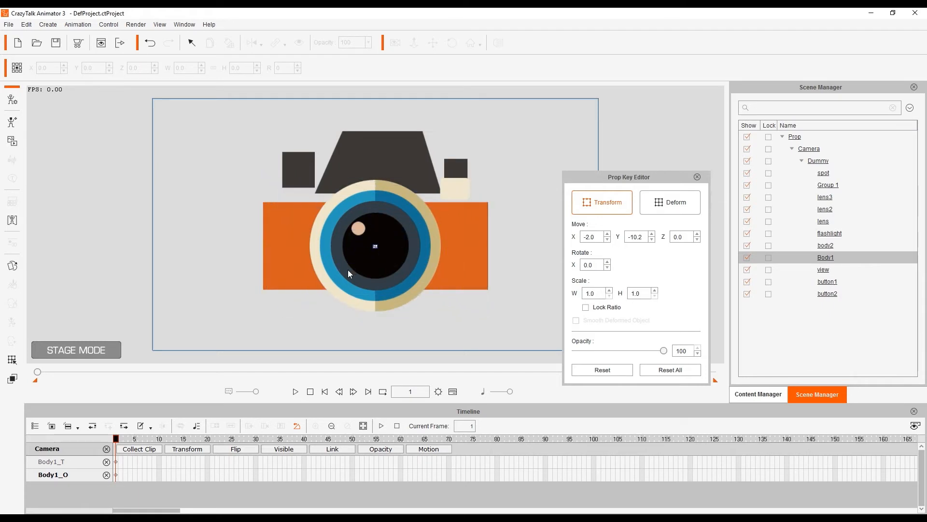
- Reset Body1's transform at frame 30 and play back its growing animation
left_click_drag(117, 443, 225, 454)
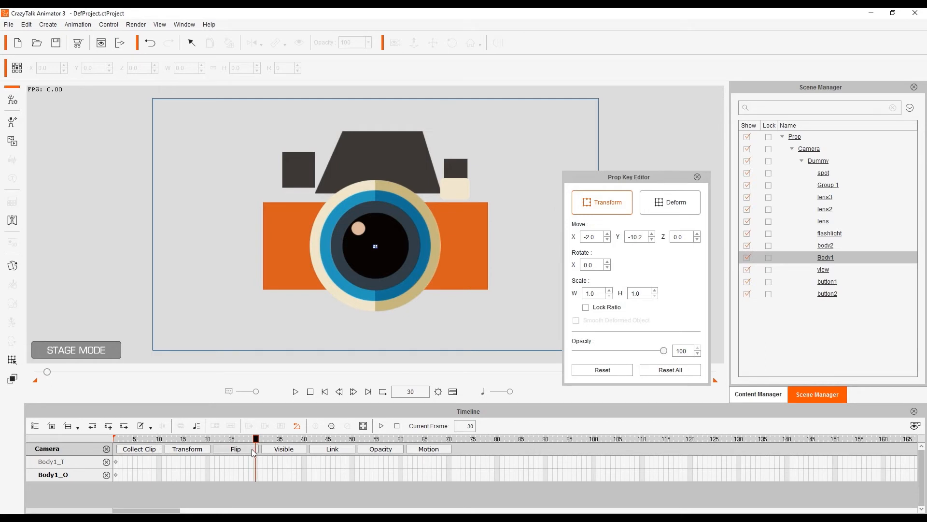
left_click(607, 373)
left_click(296, 391)
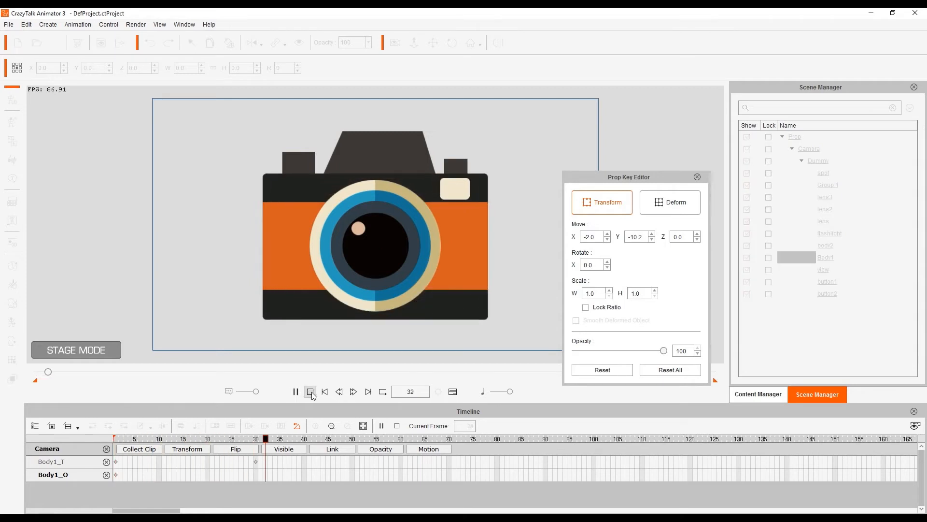
left_click(310, 392)
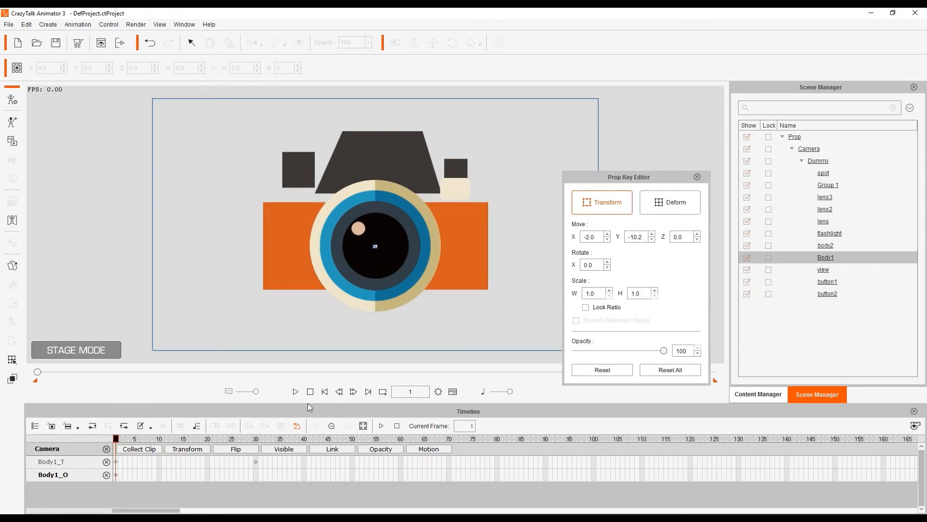
- Apply the Gain momentum and Damp transition curve to Body1's transform key at frame 30
left_click(256, 462)
right_click(256, 462)
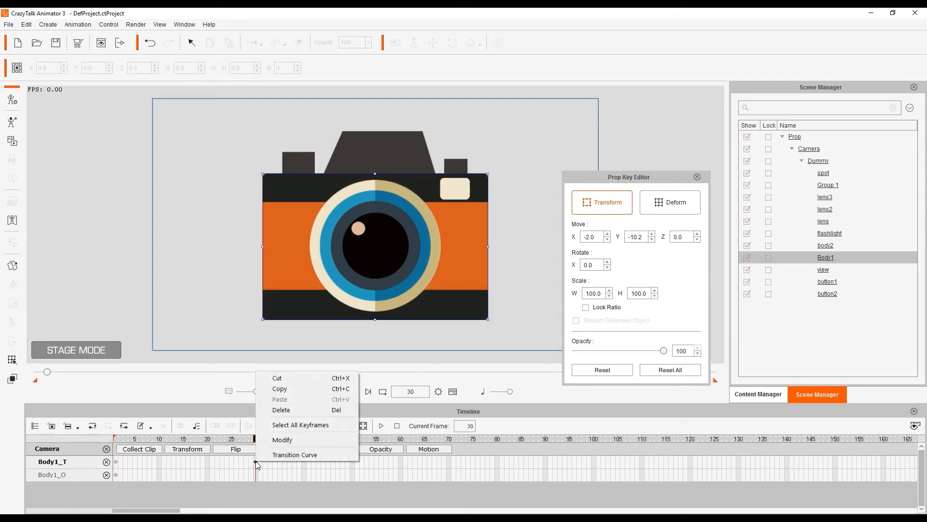
left_click(296, 454)
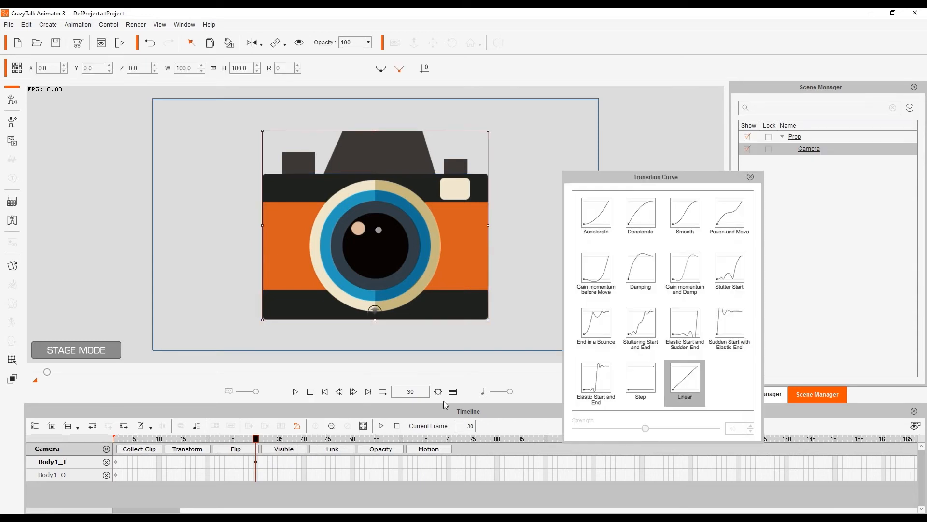
left_click(685, 275)
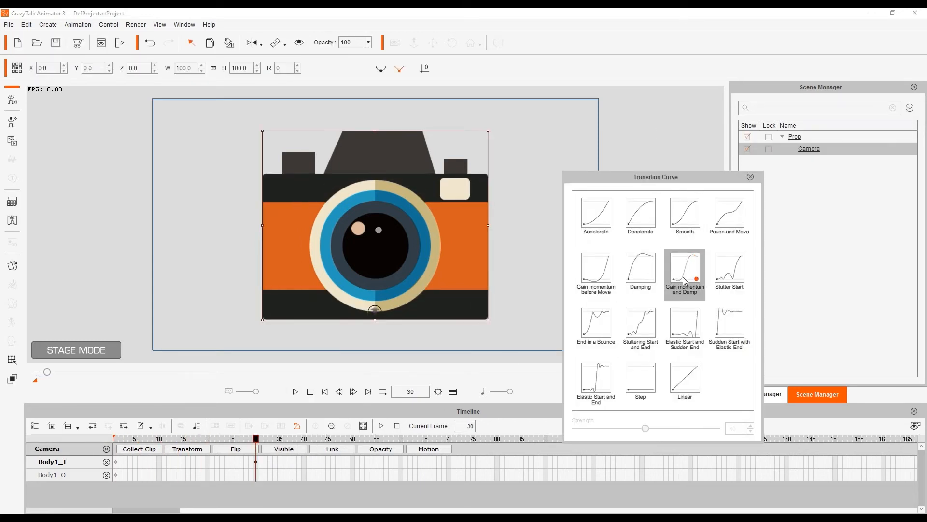
left_click(750, 177)
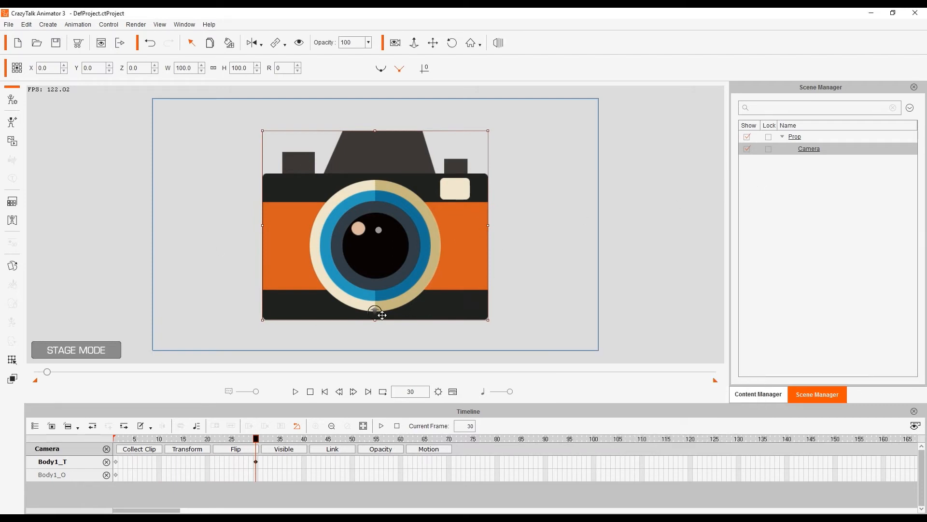
- In the Prop Key Editor, shrink body2 to 1.0 in width and height at frame 1 and reset its transform at frame 30
left_click(20, 363)
left_click(284, 255)
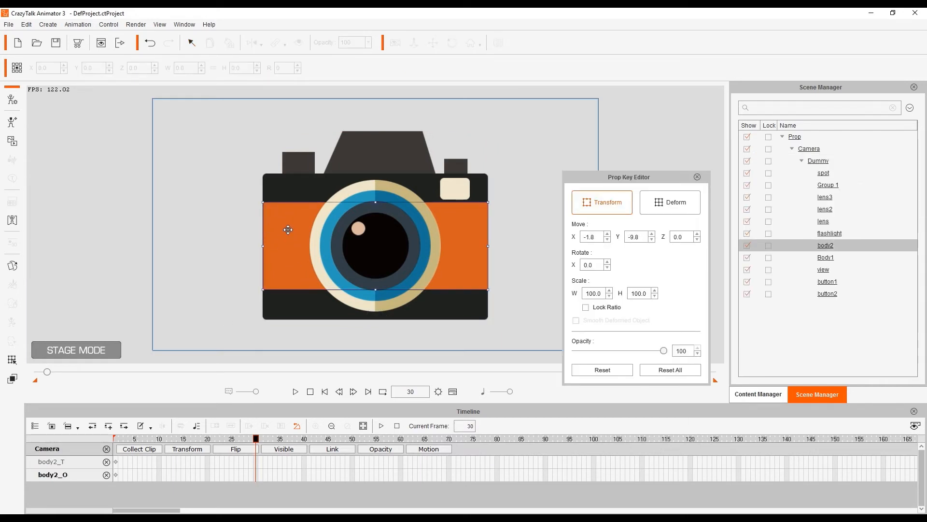
left_click_drag(257, 440, 116, 439)
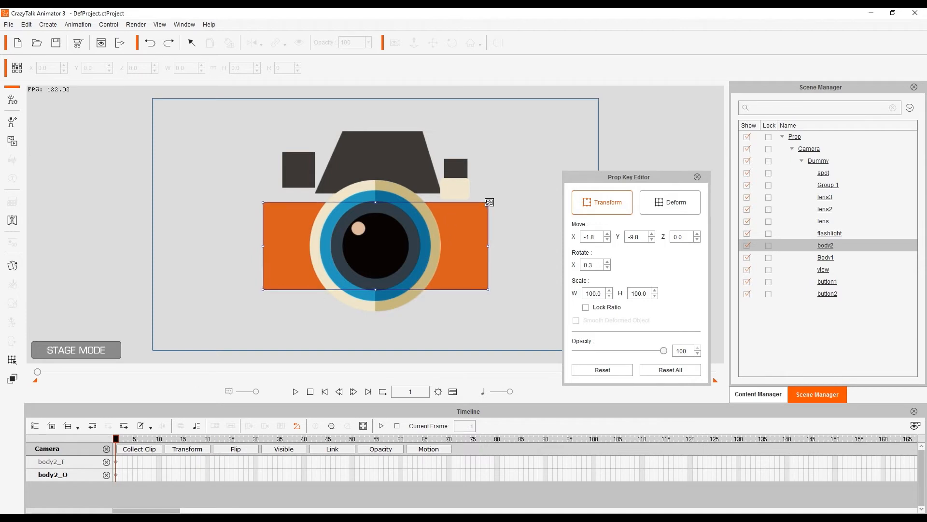
key("ctrl+z")
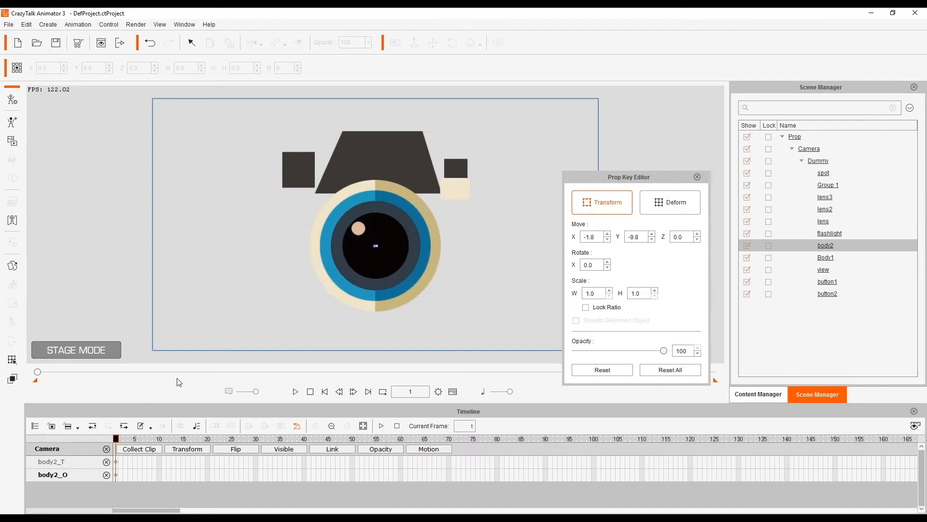
left_click_drag(116, 441, 258, 453)
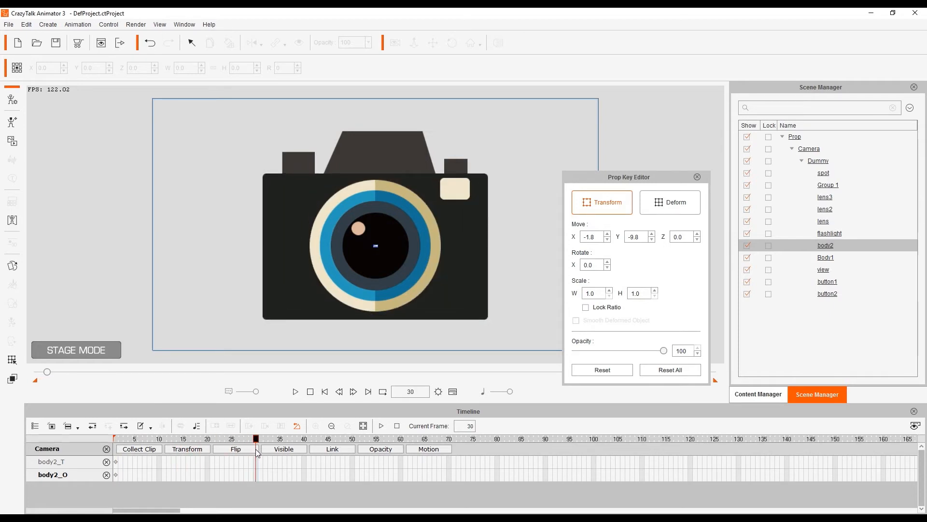
left_click(603, 370)
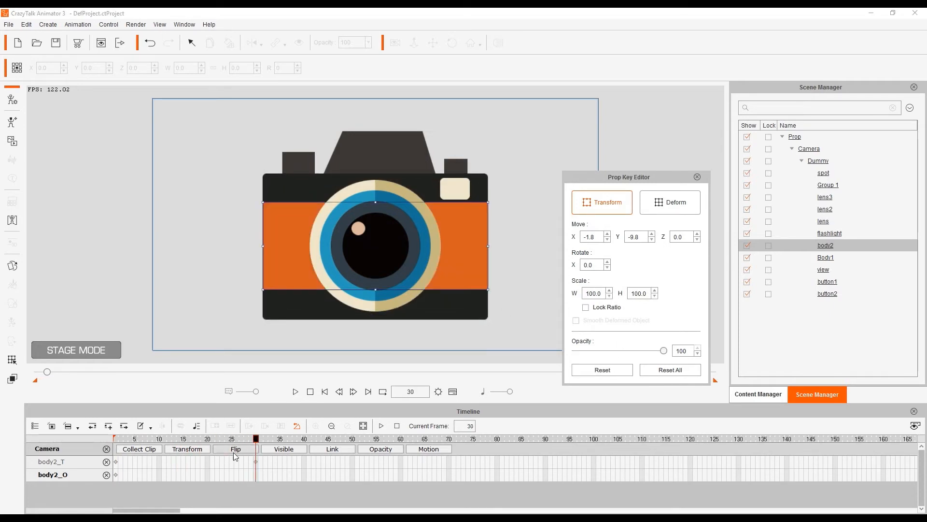
- Reset body2 at frame 1 and flatten only its height scale to 1.0
left_click_drag(256, 439, 116, 441)
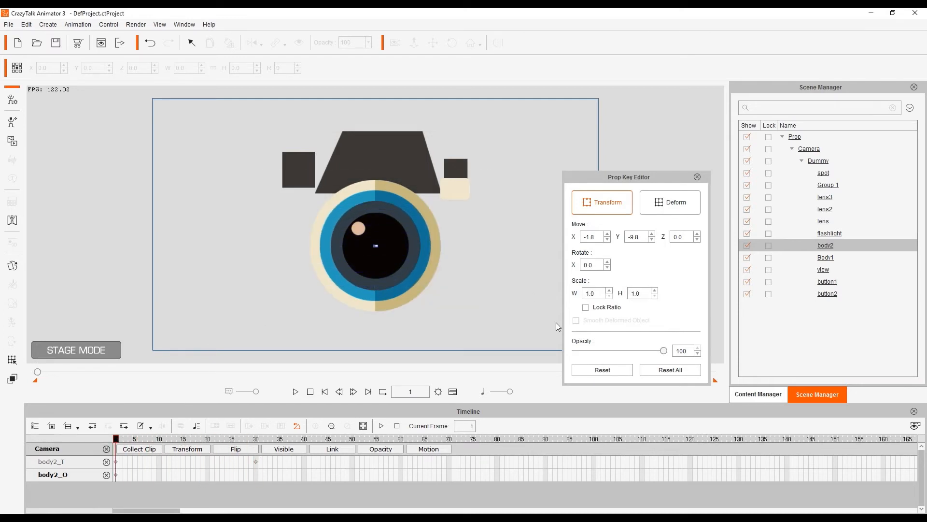
left_click(601, 368)
left_click_drag(377, 202, 381, 251)
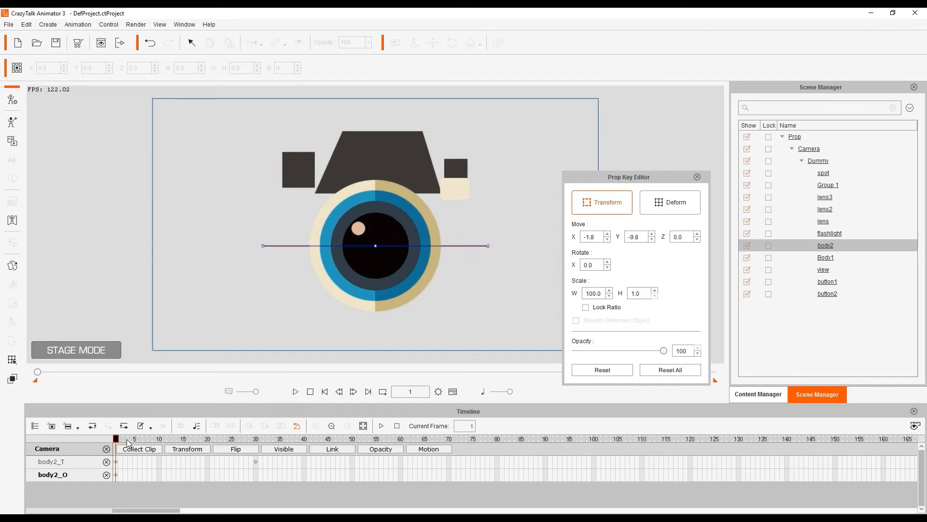
- Open the transition curves for body2's frame 30 transform key and try Gain momentum and Damp, Elastic Start and Sudden End, and Damping
left_click_drag(117, 442, 242, 439)
left_click(255, 461)
right_click(256, 462)
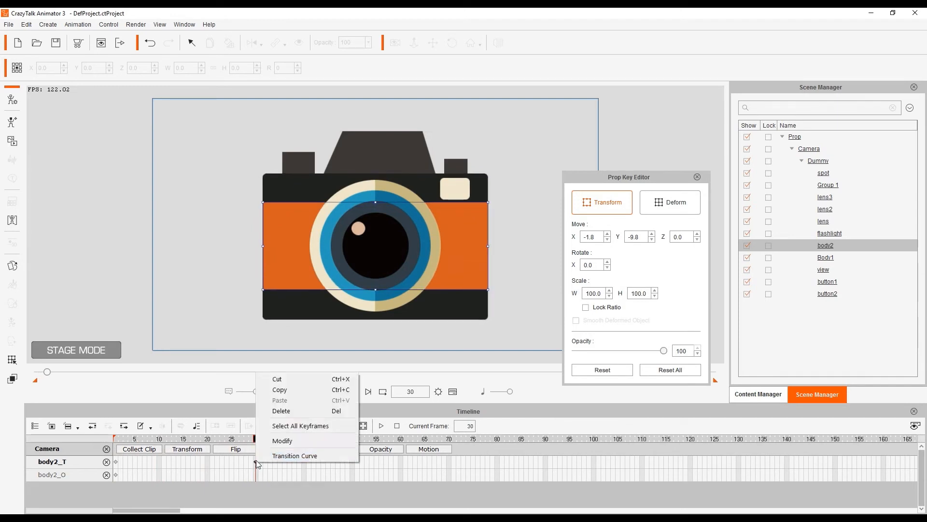
left_click(263, 455)
left_click(683, 276)
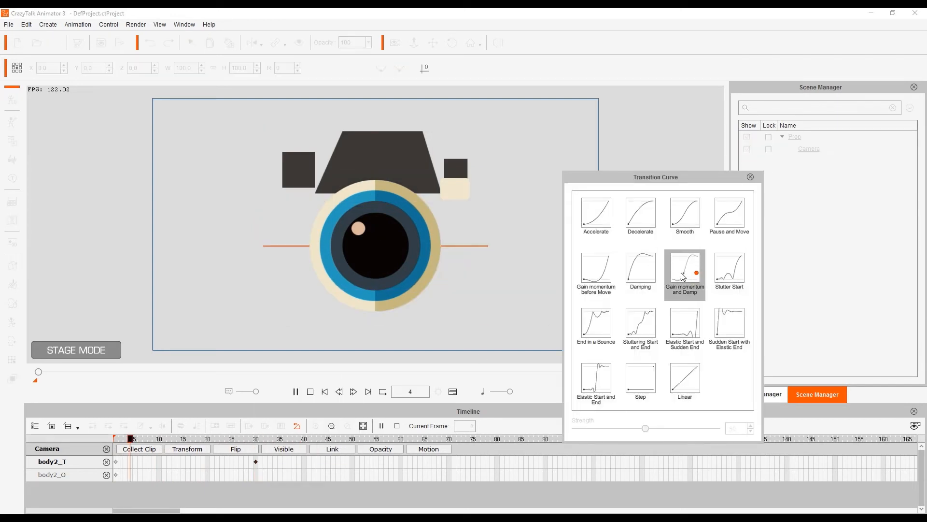
left_click(667, 309)
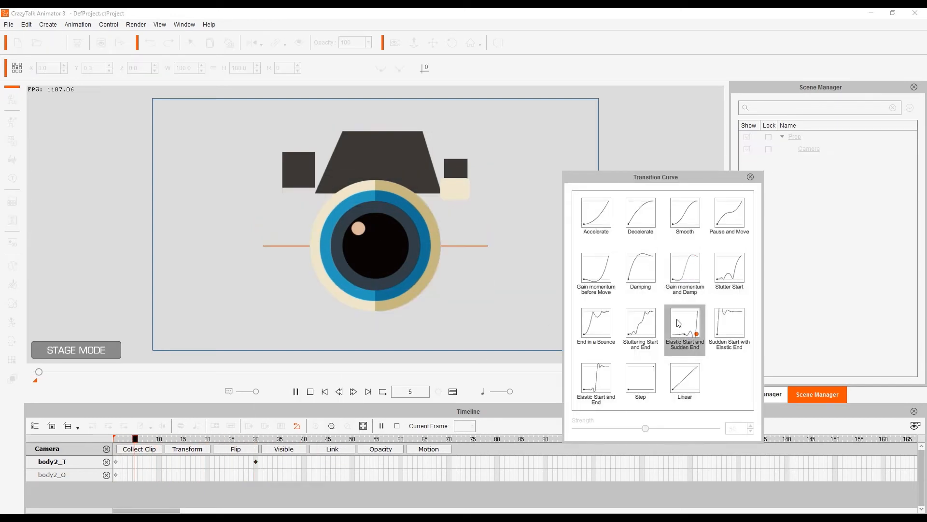
left_click(642, 276)
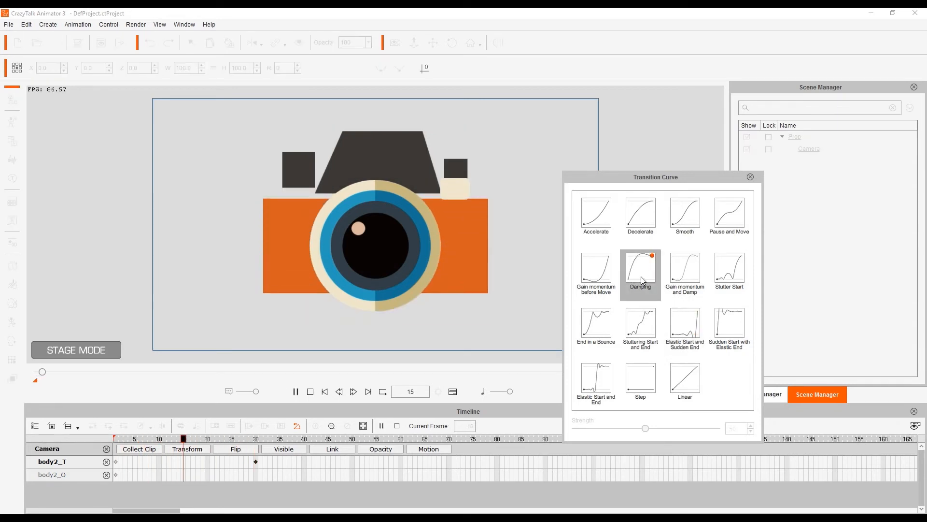
- Compare the Smooth, Pause and Move and other curves for body2's key, choose Damping, and play back the animation
left_click(690, 228)
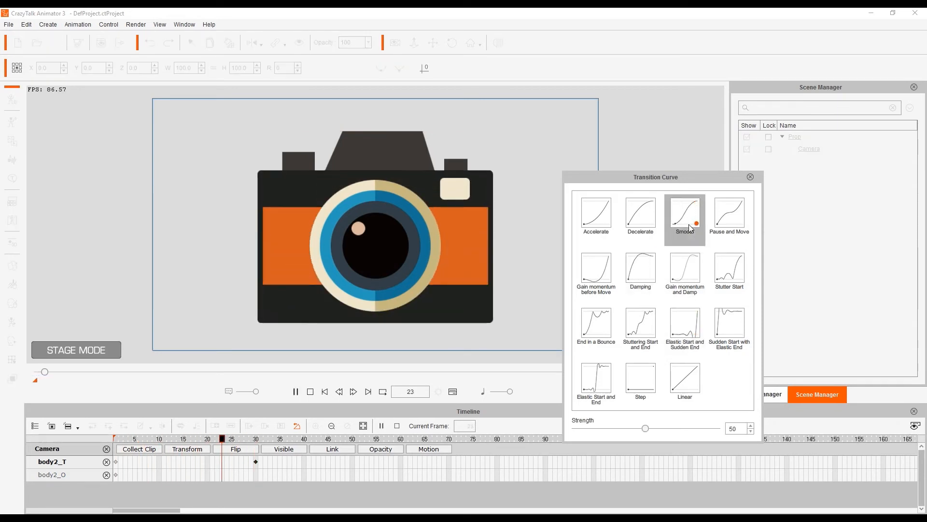
left_click(678, 230)
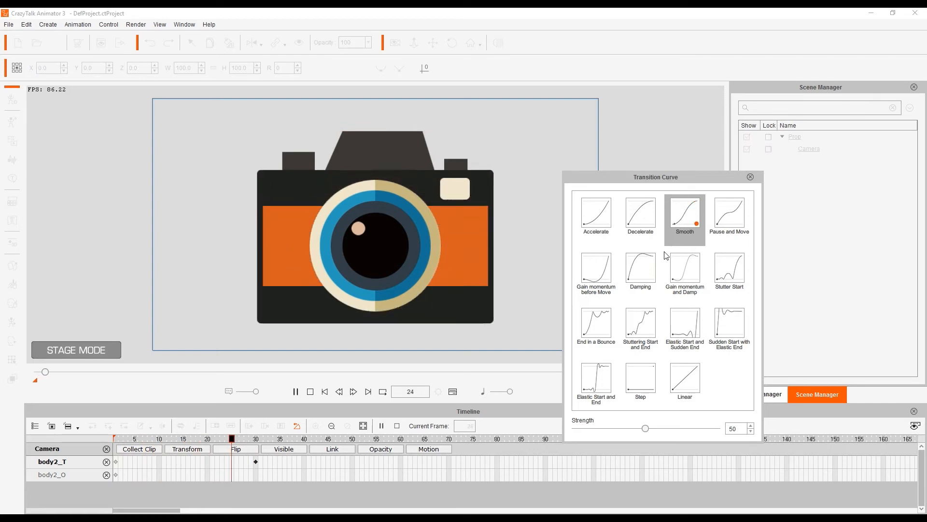
left_click(730, 227)
left_click(641, 270)
left_click(607, 273)
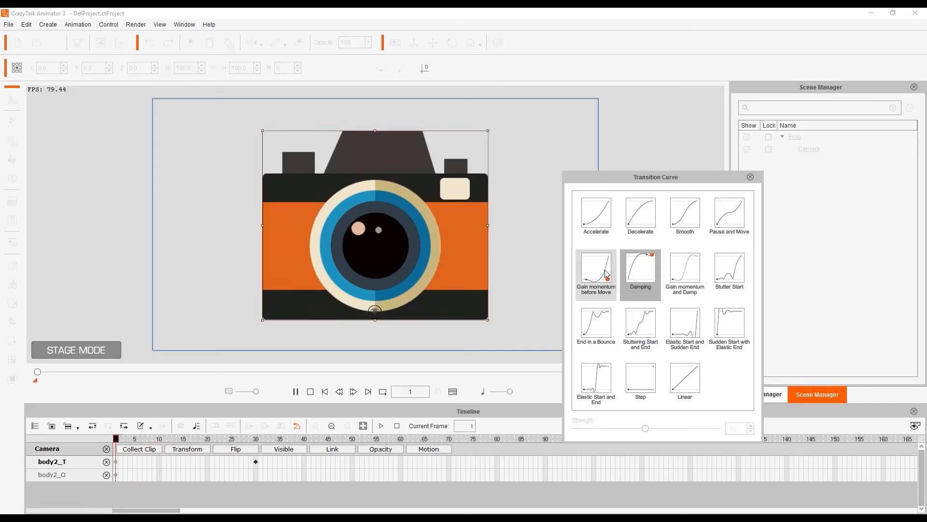
left_click(627, 272)
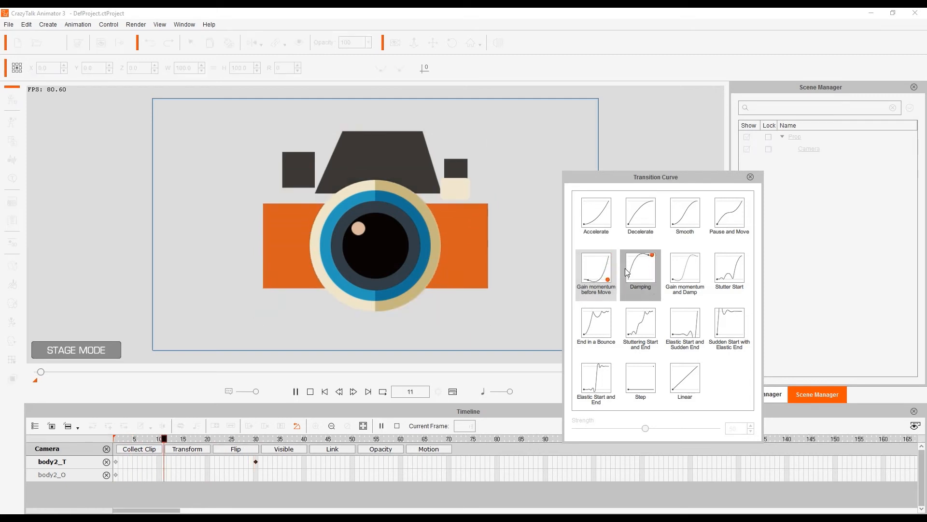
left_click(600, 342)
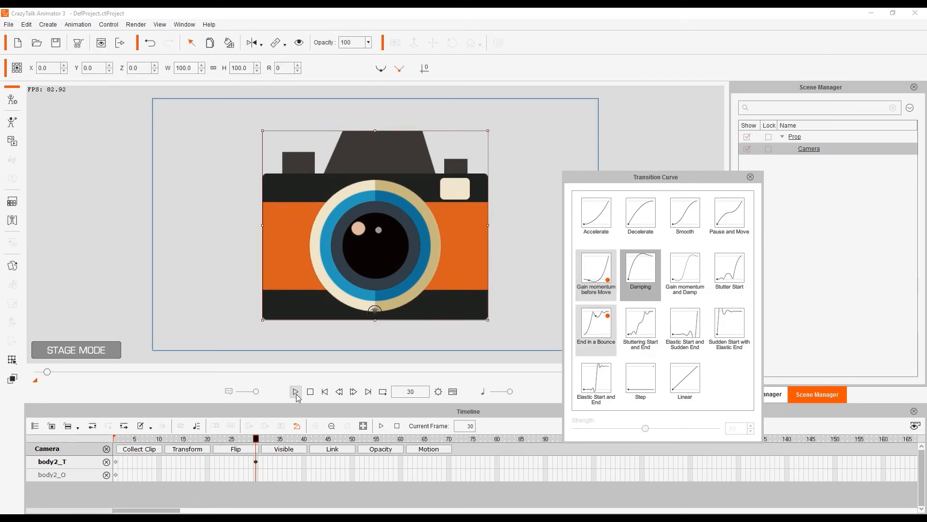
left_click(296, 392)
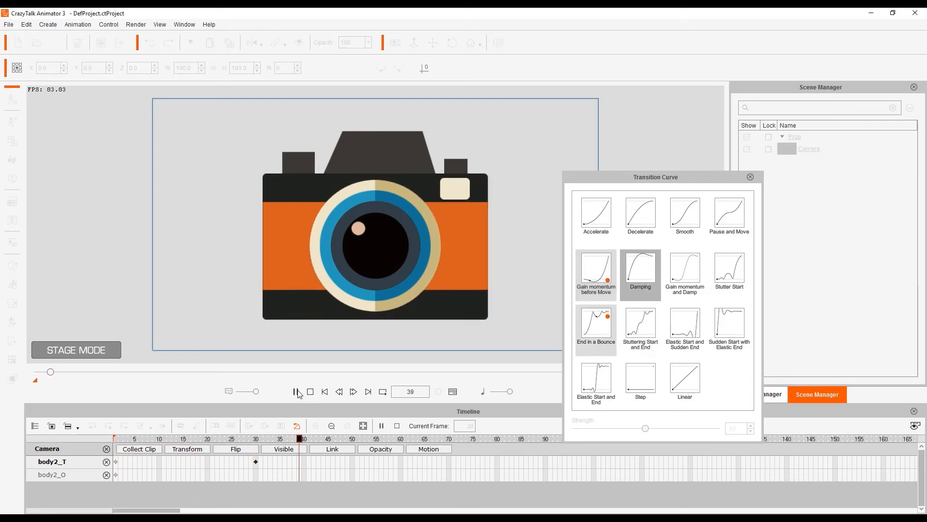
left_click(310, 391)
- Shift both body2 transform keys along the timeline so they sit at frames 12 and 41
left_click_drag(115, 449, 165, 443)
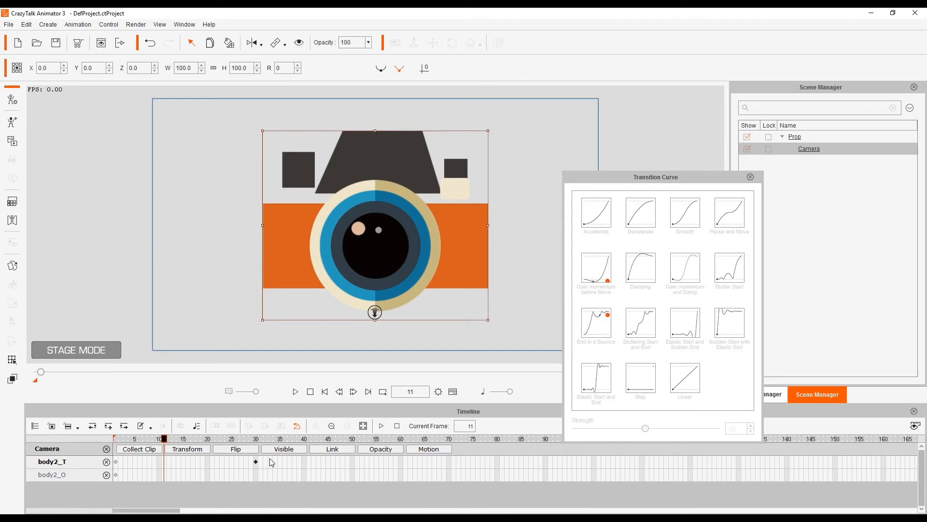
left_click_drag(270, 463, 154, 464)
left_click(114, 464)
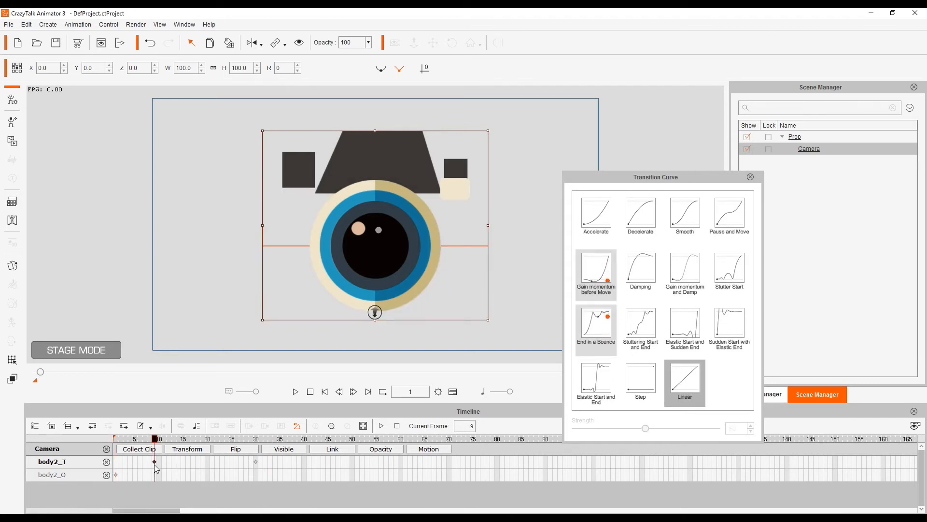
key("ctrl+z")
left_click_drag(282, 463, 172, 466)
- Play the animation from the start to check body2's delayed growth, and close the transition curves
left_click(324, 391)
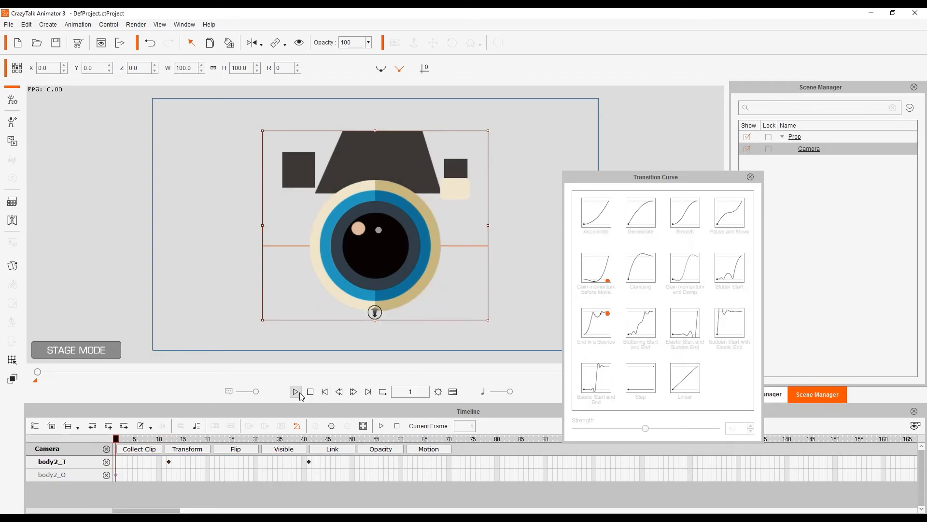
left_click(296, 391)
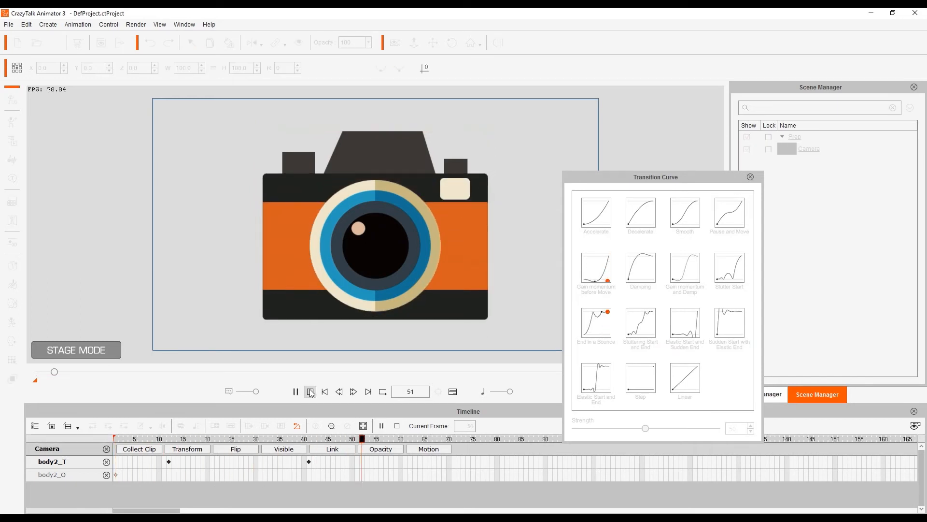
left_click(300, 394)
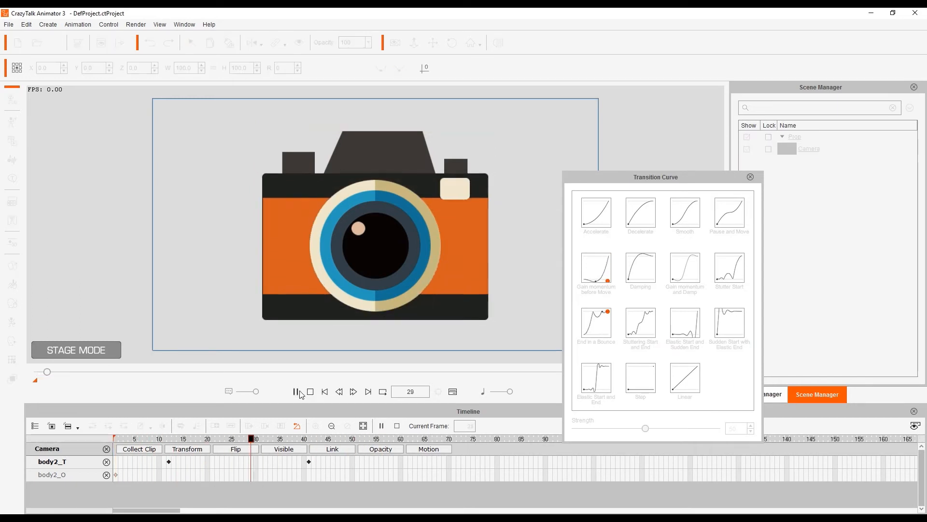
left_click(312, 393)
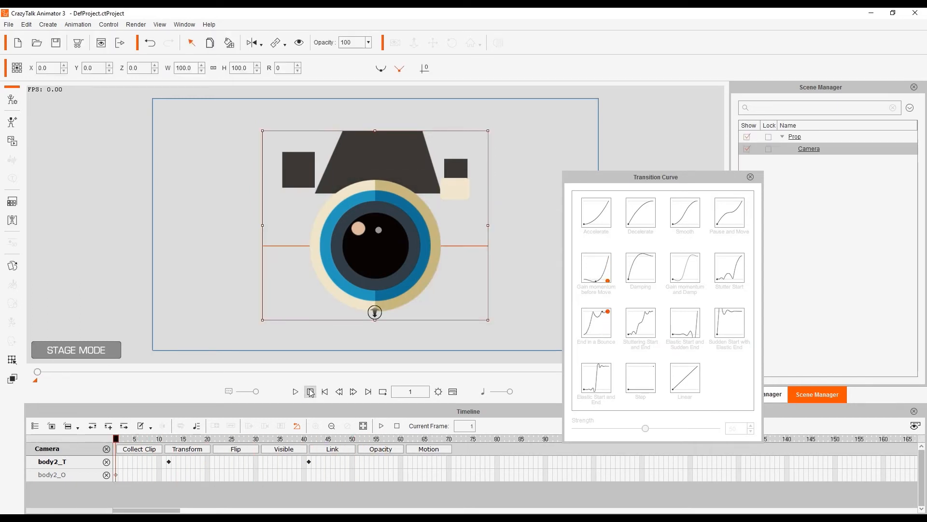
left_click(750, 178)
- Add an opacity key of 100 to body2 at frame 12 with the Prop Key Editor
left_click_drag(159, 439, 168, 439)
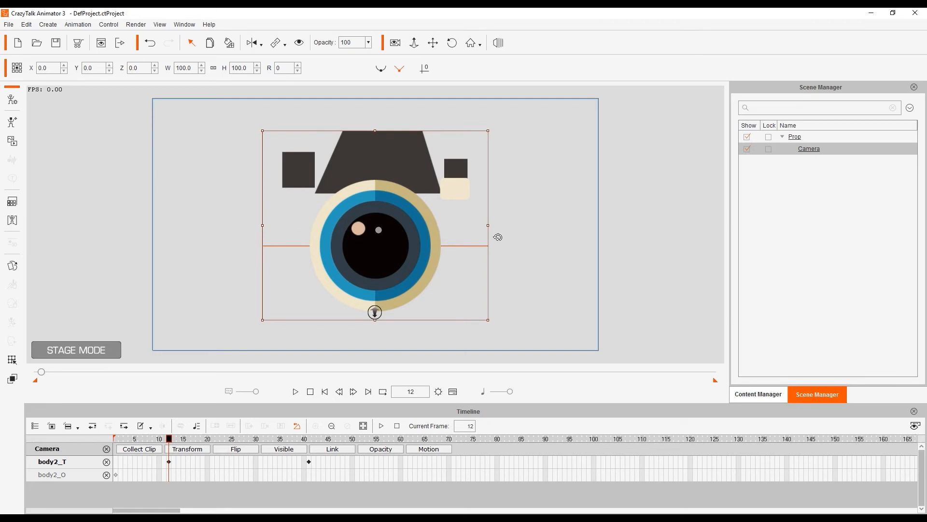
left_click(12, 360)
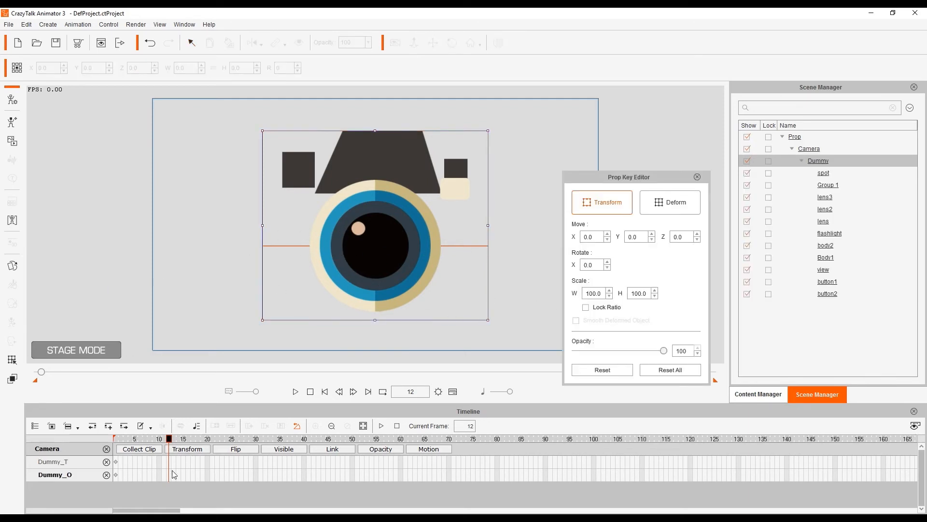
left_click_drag(663, 353, 712, 350)
left_click(500, 248)
left_click(472, 246)
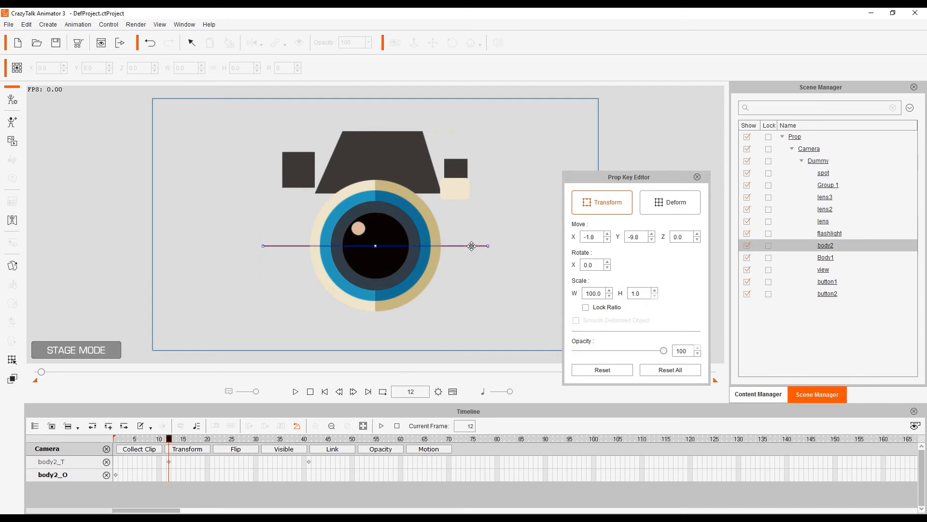
mouse_move(665, 352)
left_mouse_down()
mouse_move(651, 353)
mouse_move(678, 358)
left_mouse_up()
- Set body2's opacity to 0 at frame 11 and at frame 1
left_click_drag(169, 440, 166, 441)
left_click_drag(664, 351, 505, 358)
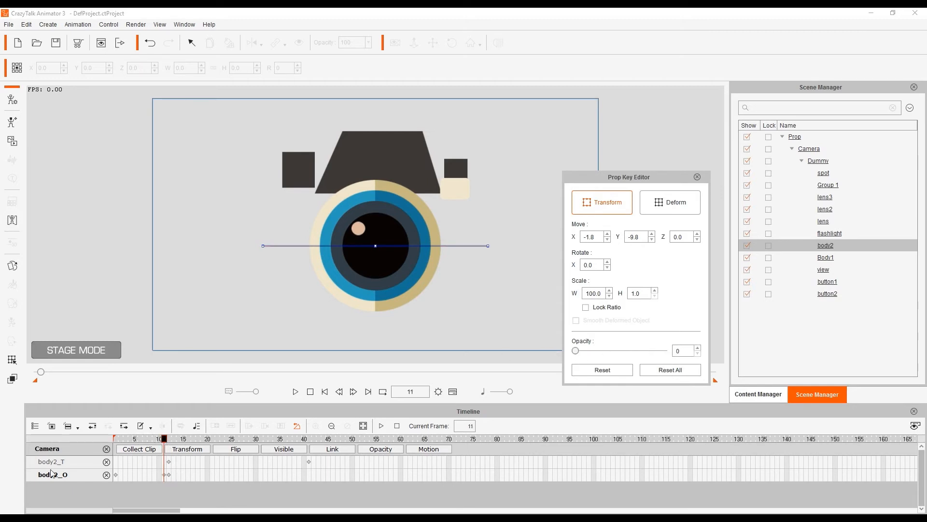
left_click_drag(164, 440, 115, 440)
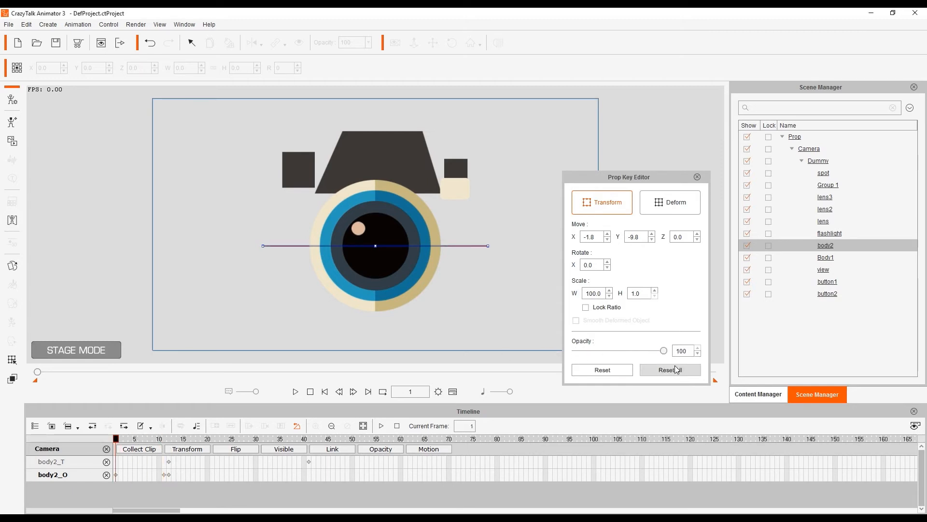
left_click_drag(664, 351, 503, 352)
- Scrub and play the animation to check body2's appearance, closing the Prop Key Editor
left_click_drag(118, 440, 295, 440)
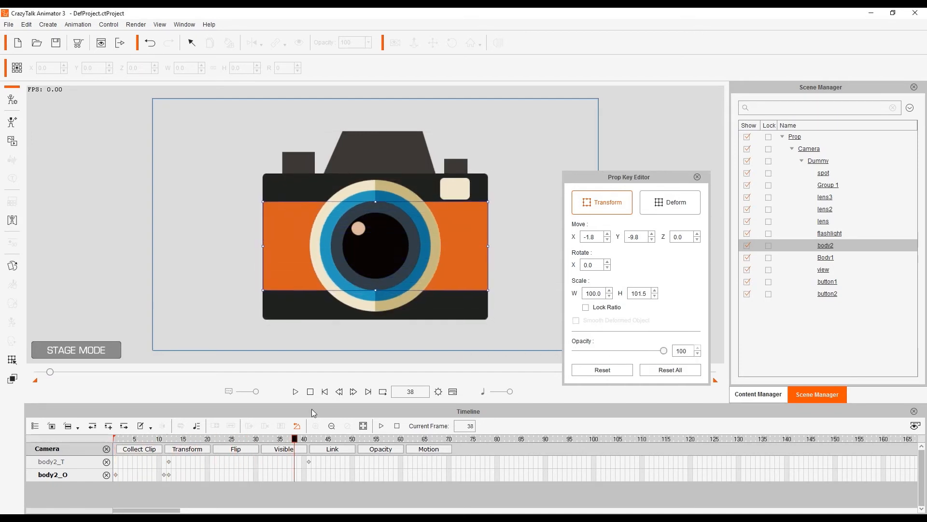
left_click(310, 391)
left_click(697, 177)
left_click(295, 392)
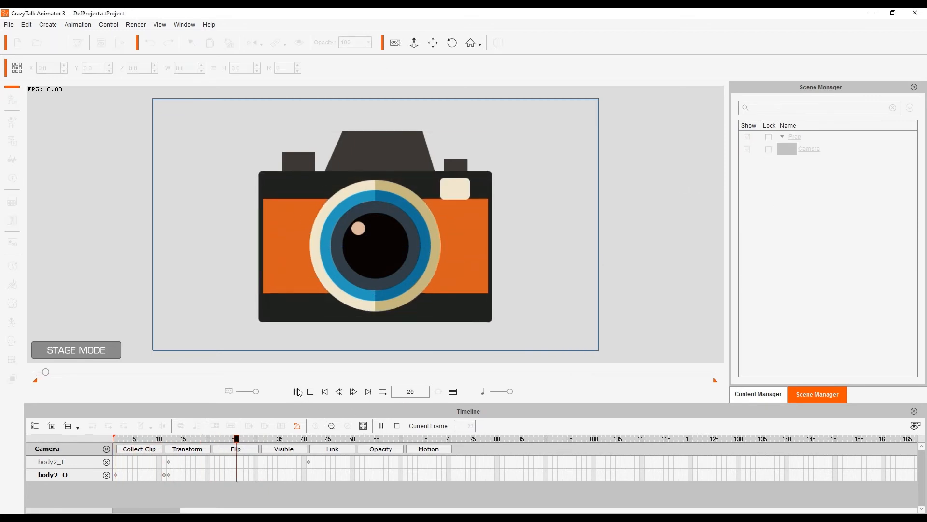
left_click(309, 392)
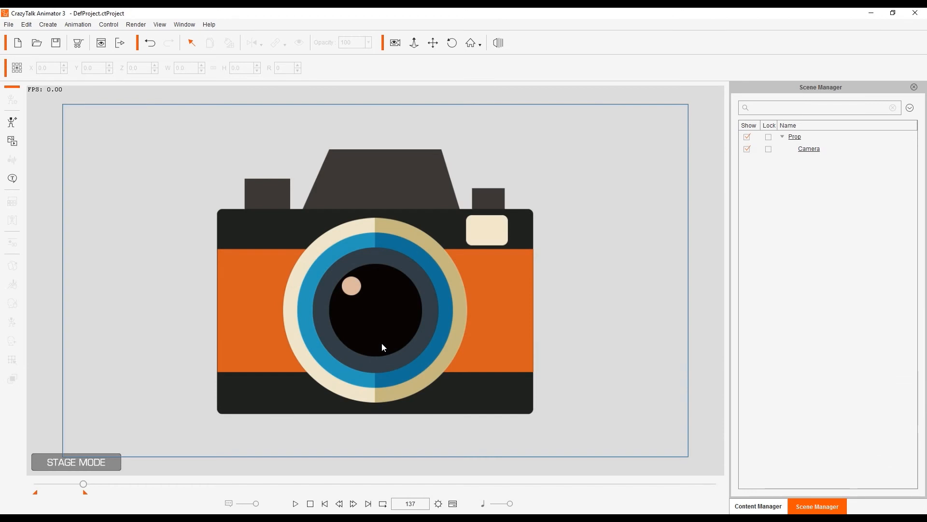
- Play the finished camera build animation twice to review all the parts growing into place
left_click(296, 504)
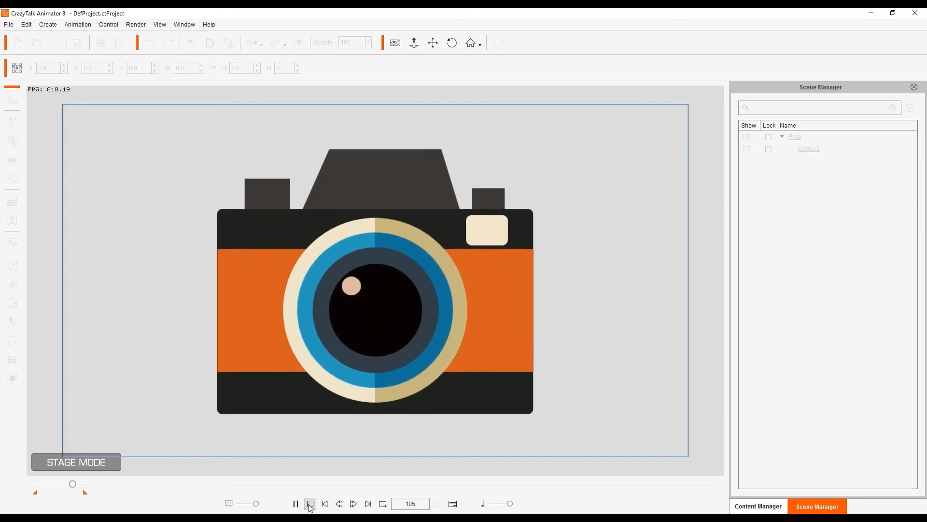
left_click(309, 504)
left_click(301, 503)
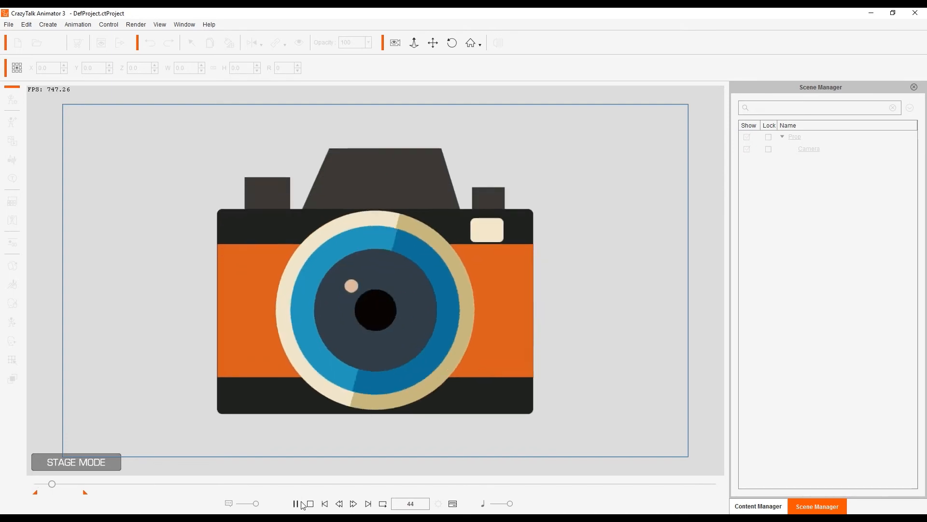
left_click(302, 503)
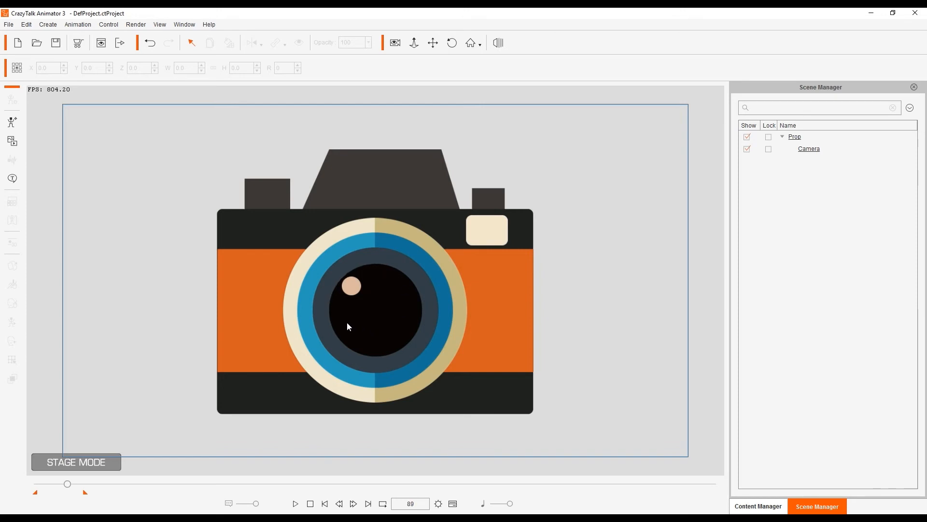
- Add a sprite key with the aperture sprite to the camera's Group 1 part at frame 70
left_click(392, 305)
left_click(453, 503)
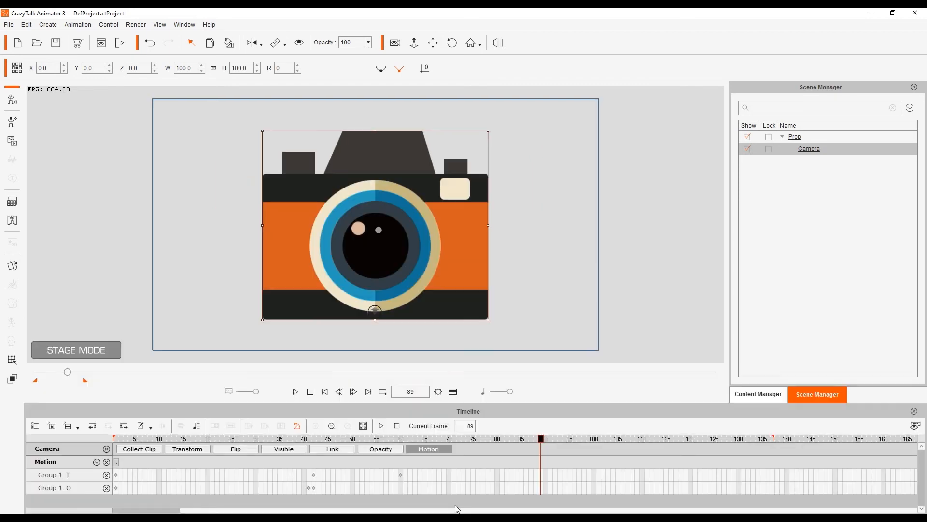
left_click(468, 440)
left_click_drag(468, 440, 450, 450)
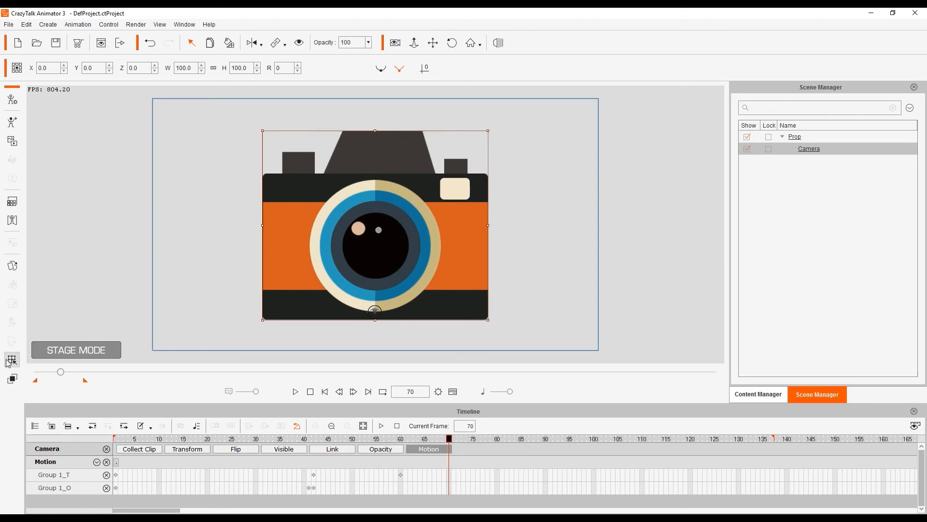
left_click(10, 268)
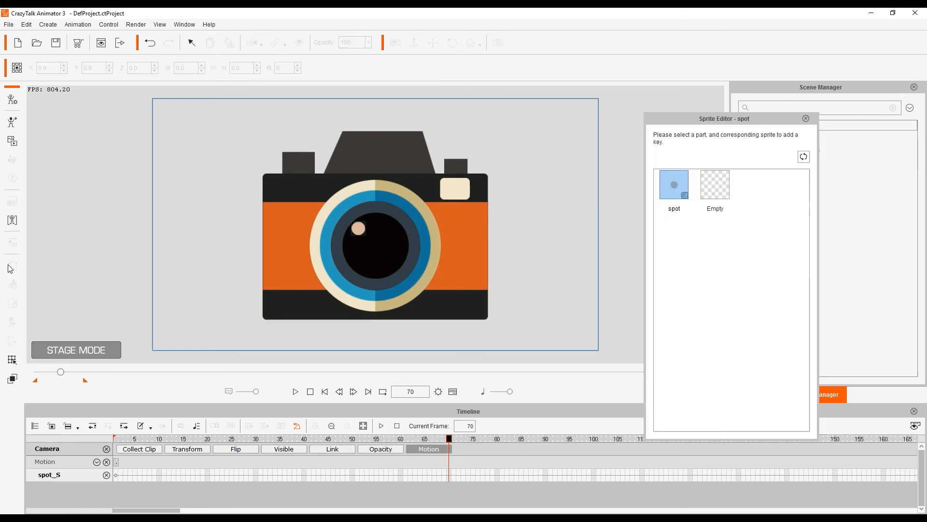
left_click(399, 251)
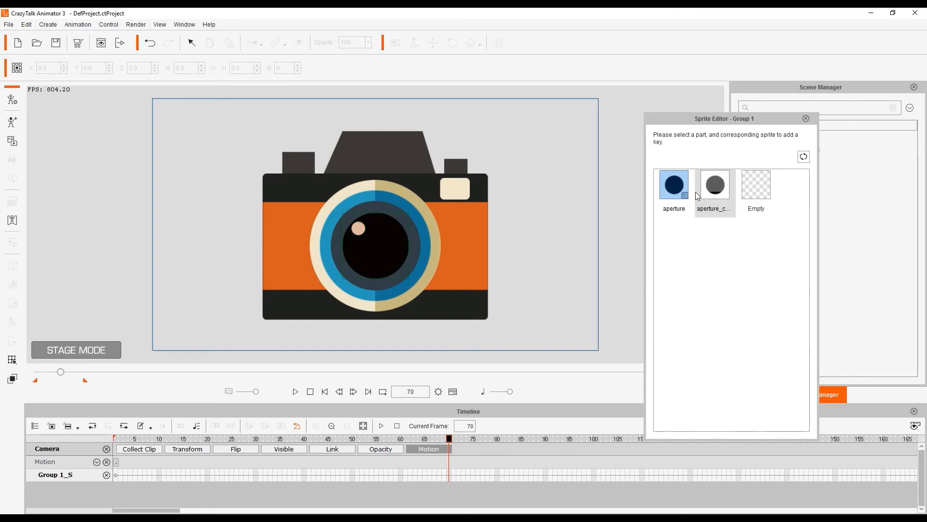
left_click(678, 184)
- Switch Group 1 to the second, closed aperture sprite at frame 72 and back to the aperture sprite at frame 76
left_click_drag(449, 441, 478, 441)
left_click(710, 186)
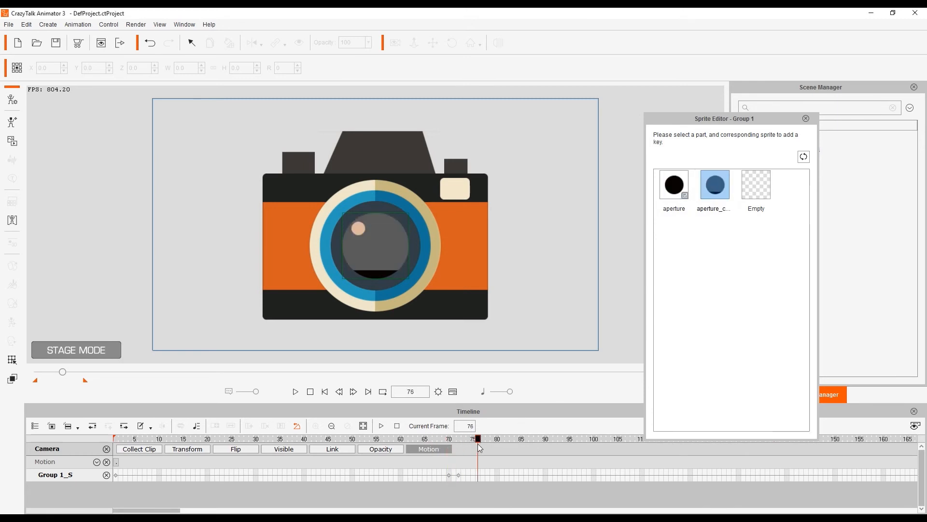
left_click(674, 186)
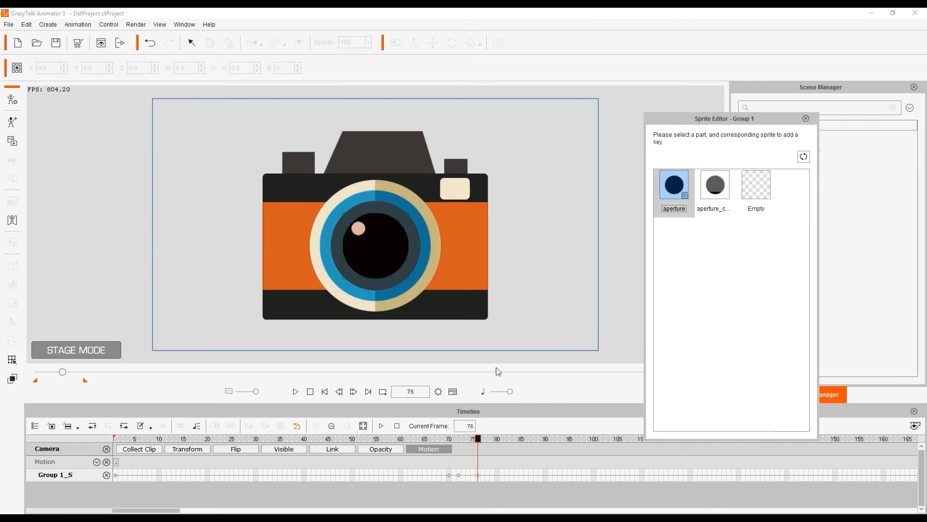
- Add a transform key to button1 in its default position at frame 69
left_click_drag(478, 440, 444, 441)
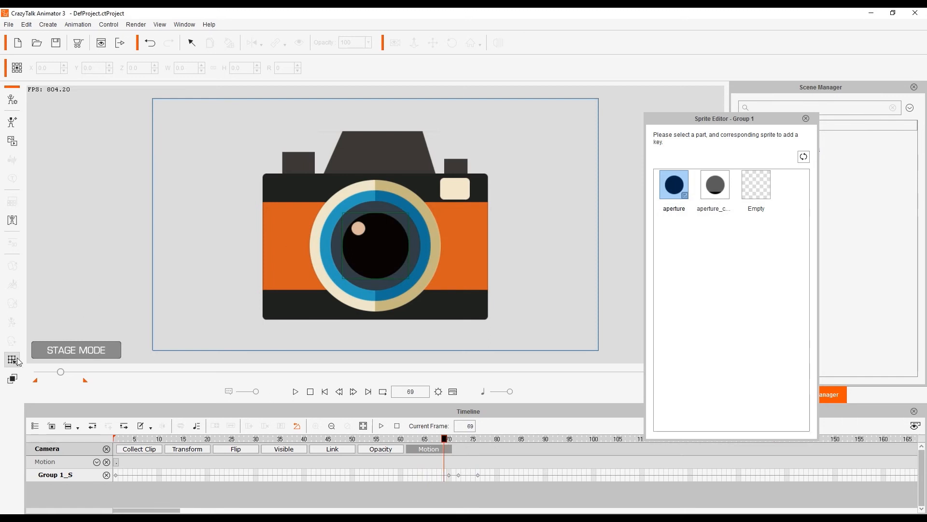
left_click(13, 361)
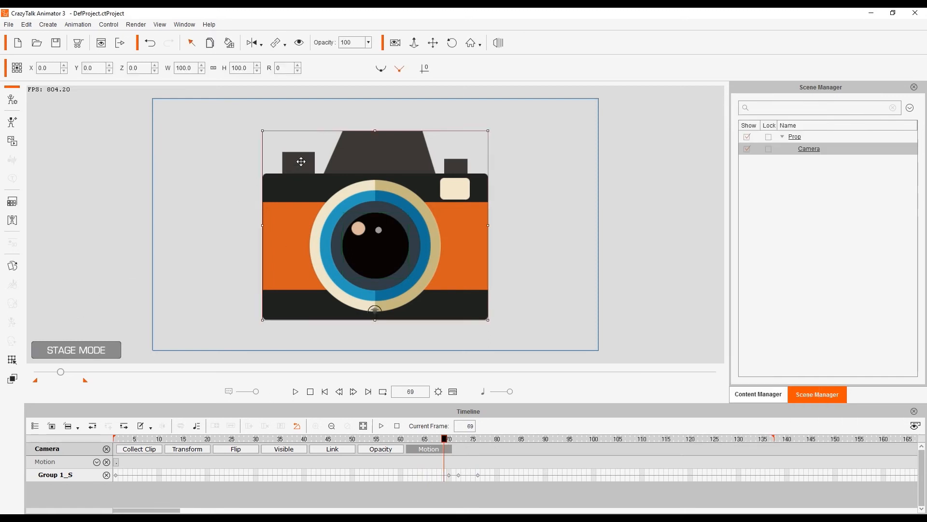
left_click(13, 359)
left_click(295, 162)
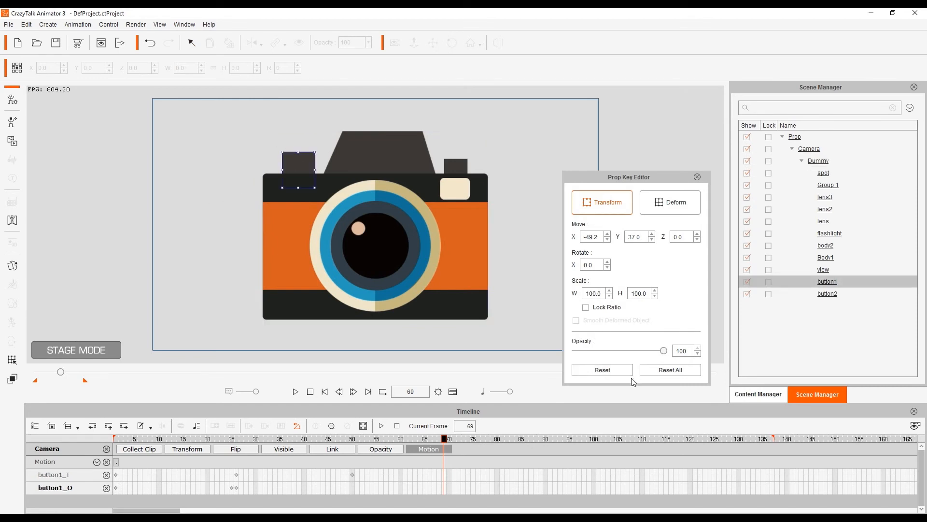
left_click(619, 370)
- Lower button1 slightly at frame 72 and reset its transform at frame 76
left_click_drag(447, 441, 459, 439)
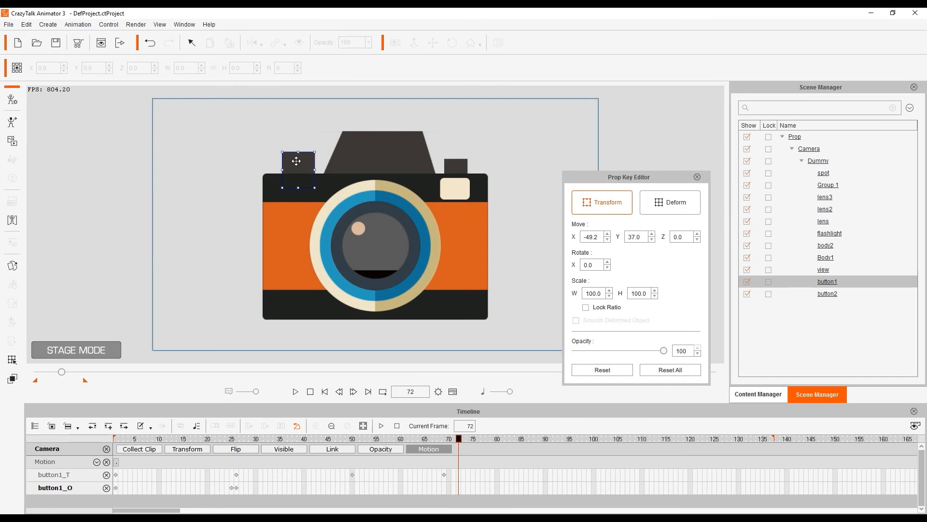
left_click_drag(296, 160, 296, 174)
left_click_drag(468, 441, 421, 440)
left_click(632, 366)
- Play the animation with the Prop Key Editor and timeline closed to review the button press and shutter change
left_click(397, 425)
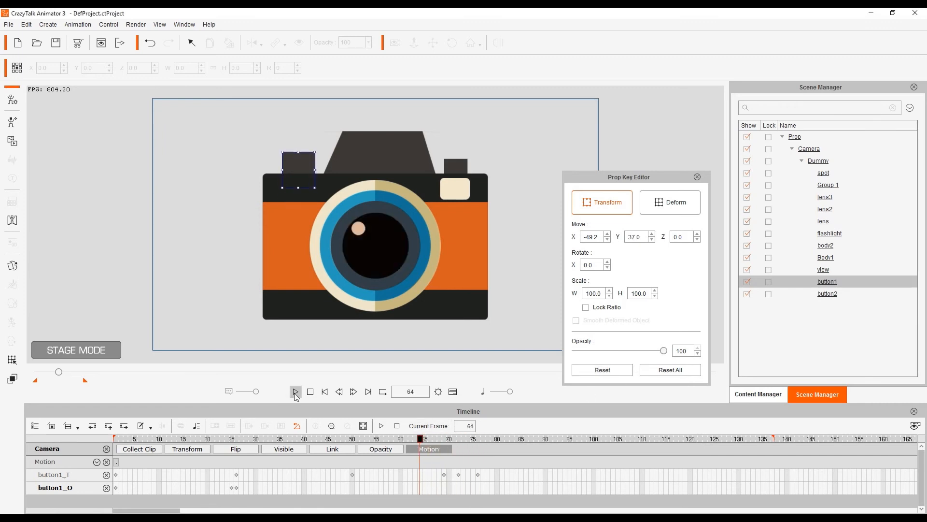
left_click(698, 177)
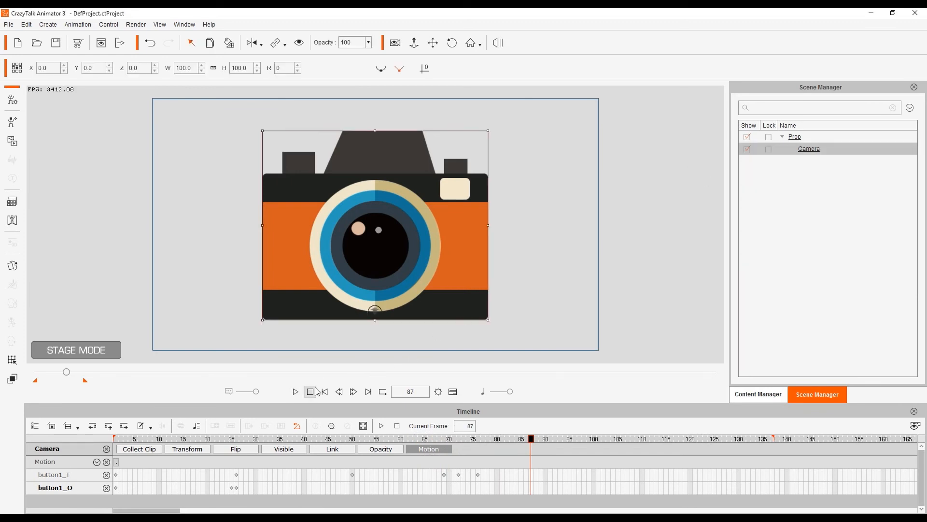
left_click(914, 411)
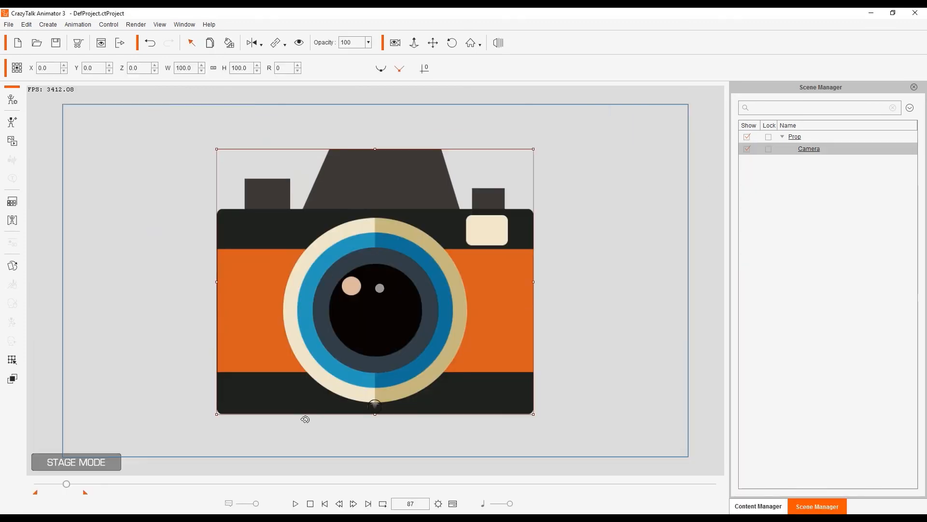
left_click(296, 503)
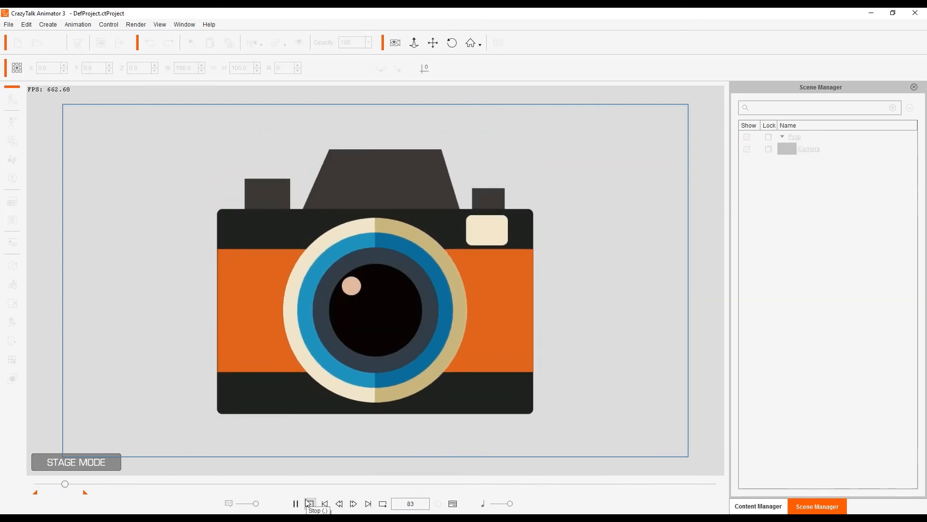
left_click(309, 503)
left_click(298, 503)
left_click(309, 503)
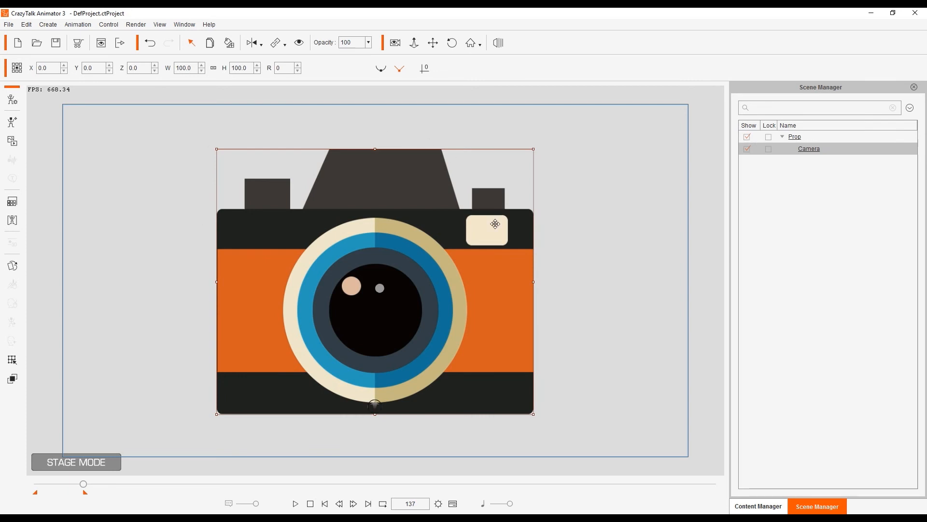
- Check the camera prop's Action Menu for available actions and dismiss it
right_click(386, 235)
mouse_move(477, 241)
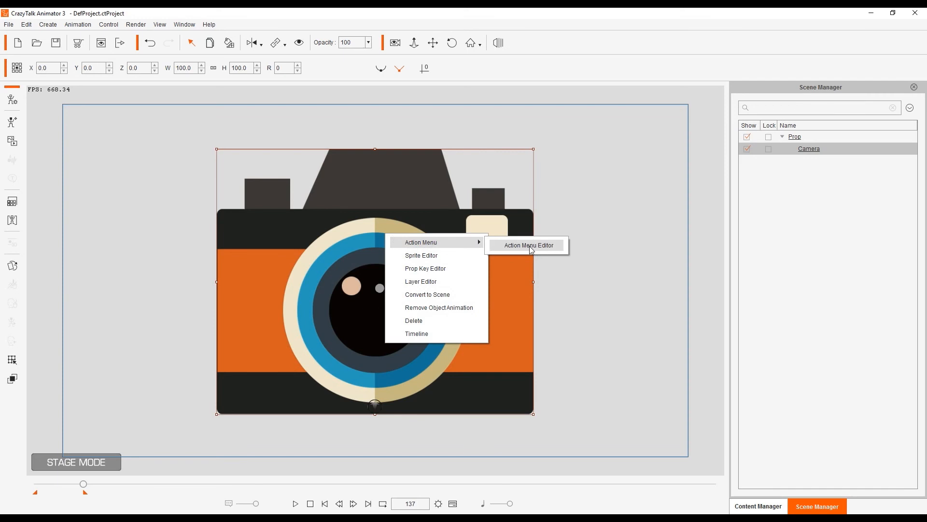
left_click(563, 304)
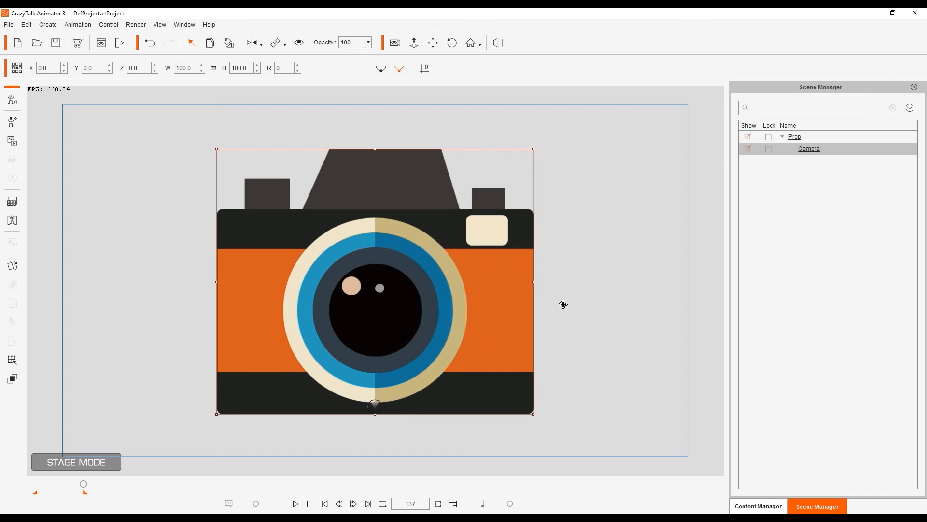
- Show the camera's Collect Clip track in the timeline and mark frames 1 to 100 as the clip range
left_click(452, 503)
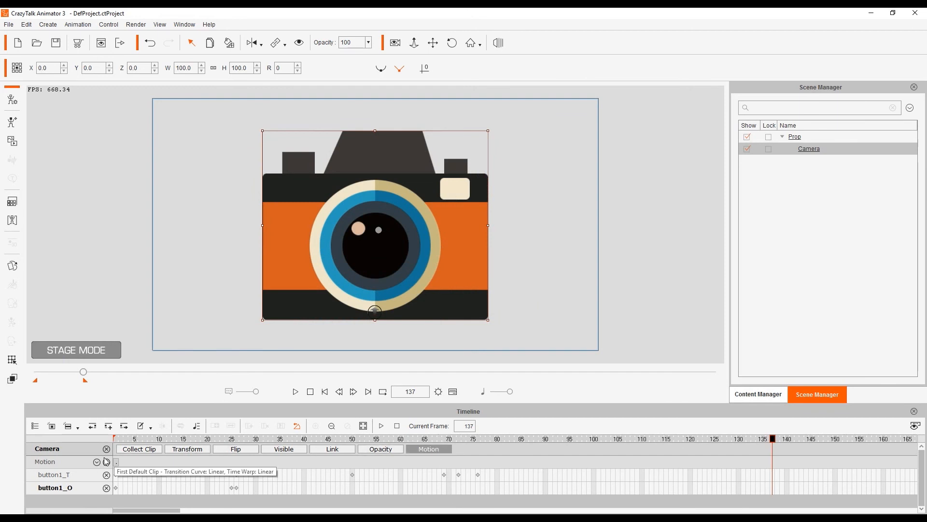
left_click(143, 450)
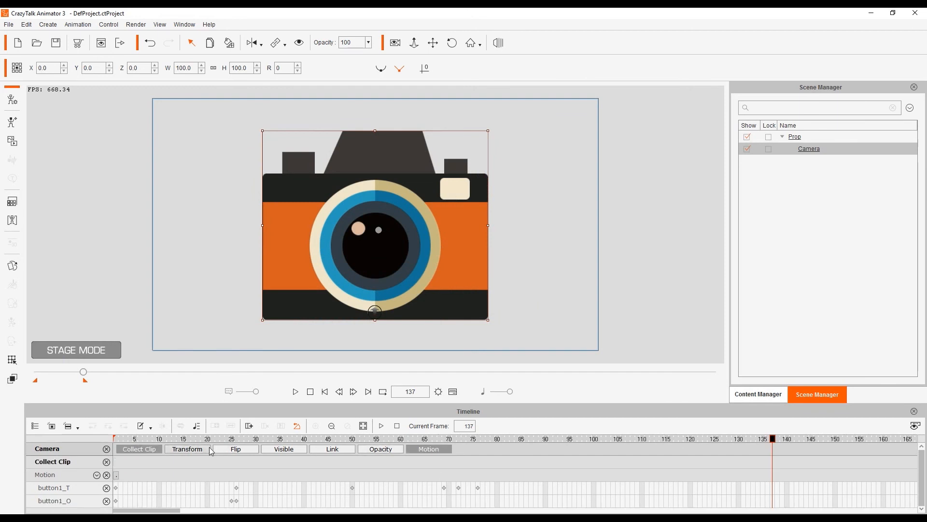
left_click_drag(628, 440, 95, 466)
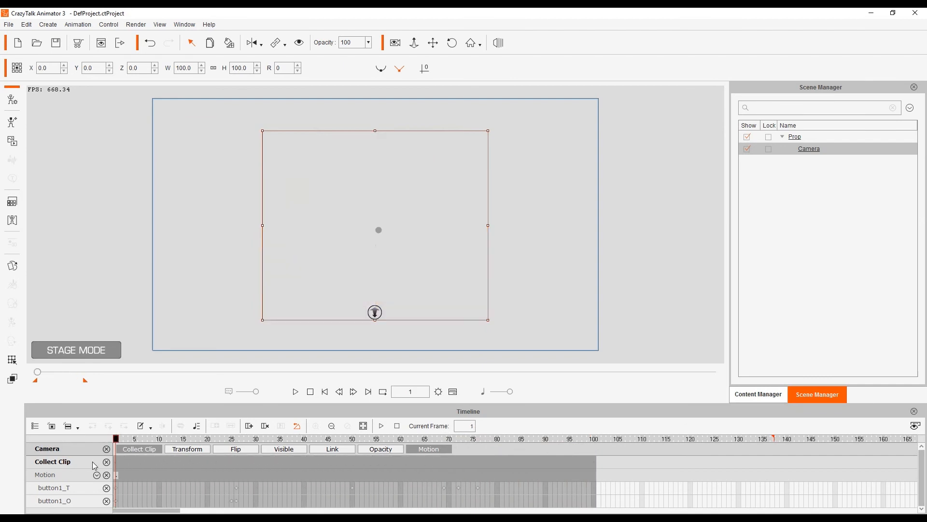
- Transfer the camera's collected clip from the Collect Clip track to its Action Menu under the name Action1
right_click(116, 461)
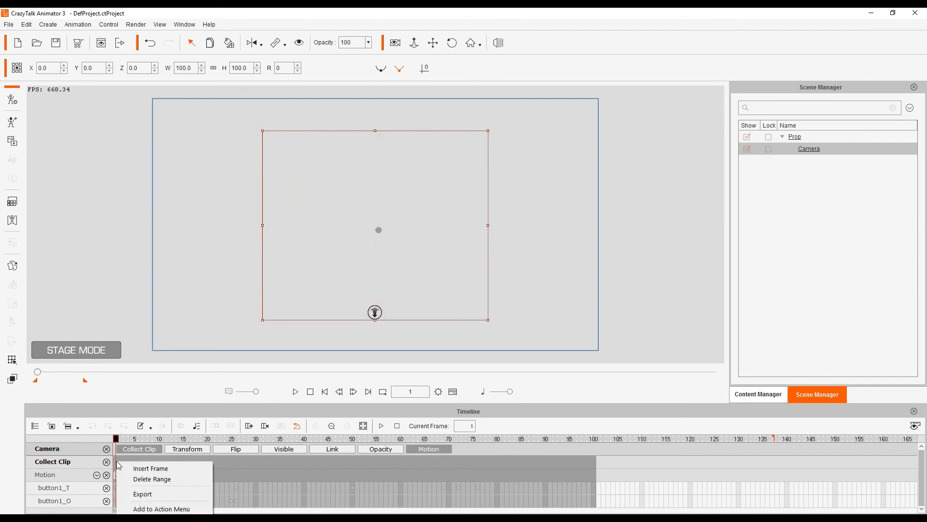
left_click(391, 460)
right_click(392, 462)
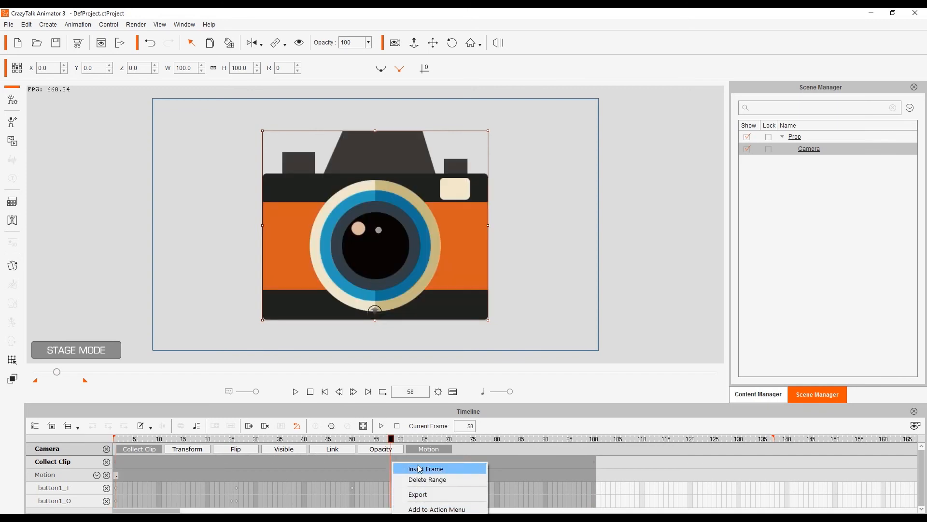
left_click(416, 410)
left_click_drag(416, 410, 403, 385)
right_click(389, 436)
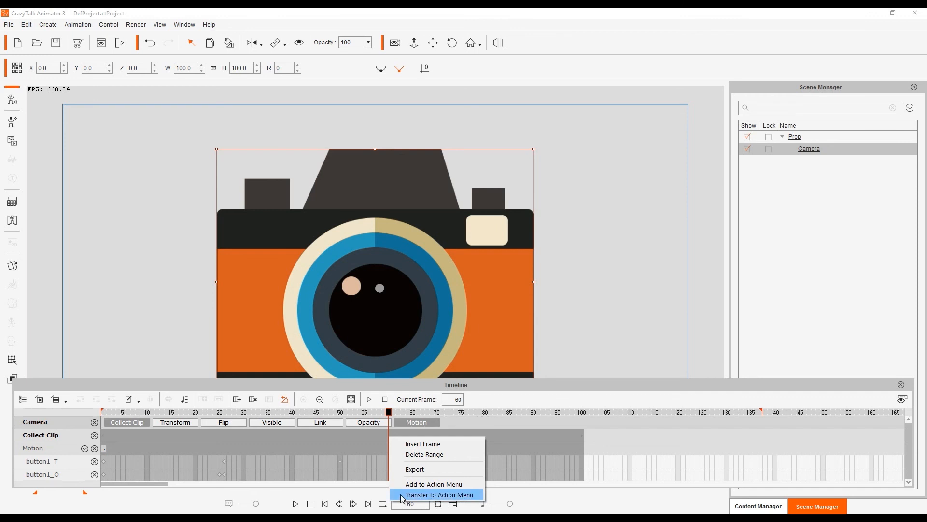
left_click(478, 494)
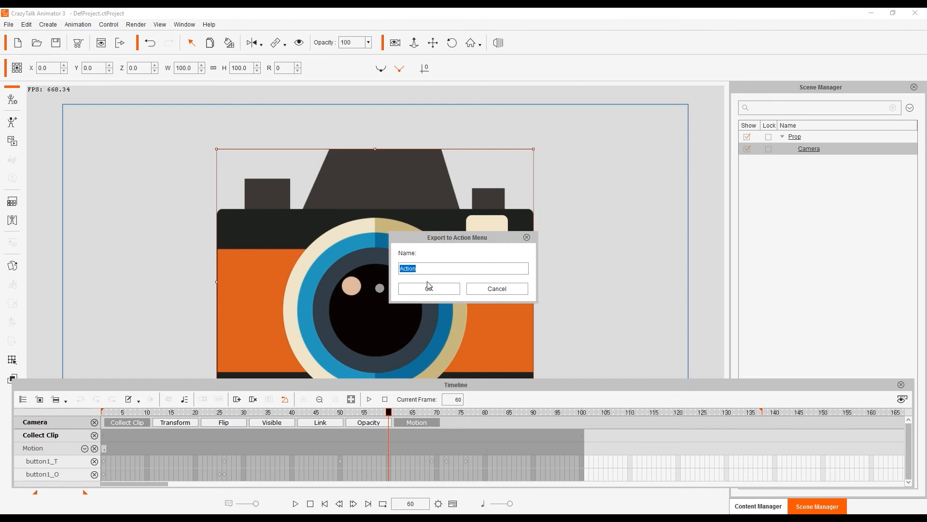
left_click(433, 267)
left_click(436, 290)
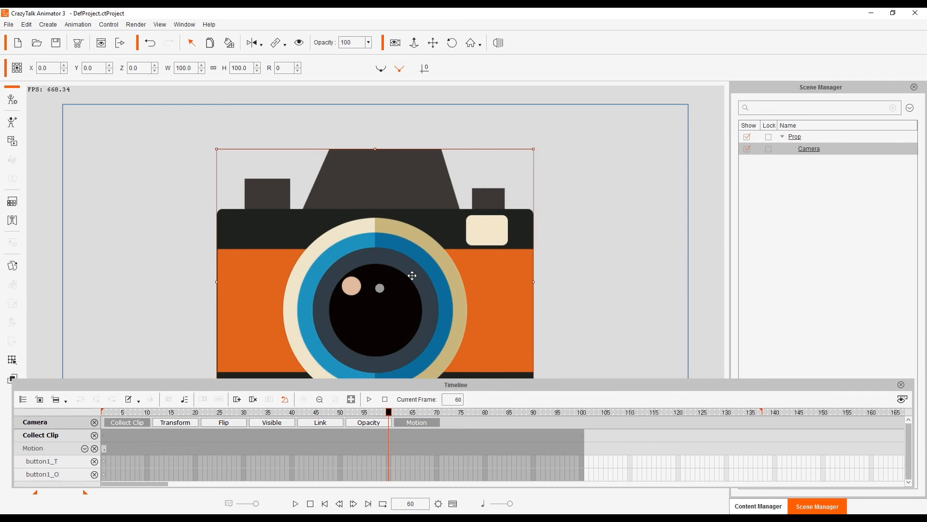
- Close the timeline, return to frame 1, and apply Action1 from the camera's Action Menu
left_click(901, 385)
left_click_drag(57, 483, 13, 489)
right_click(354, 276)
mouse_move(370, 285)
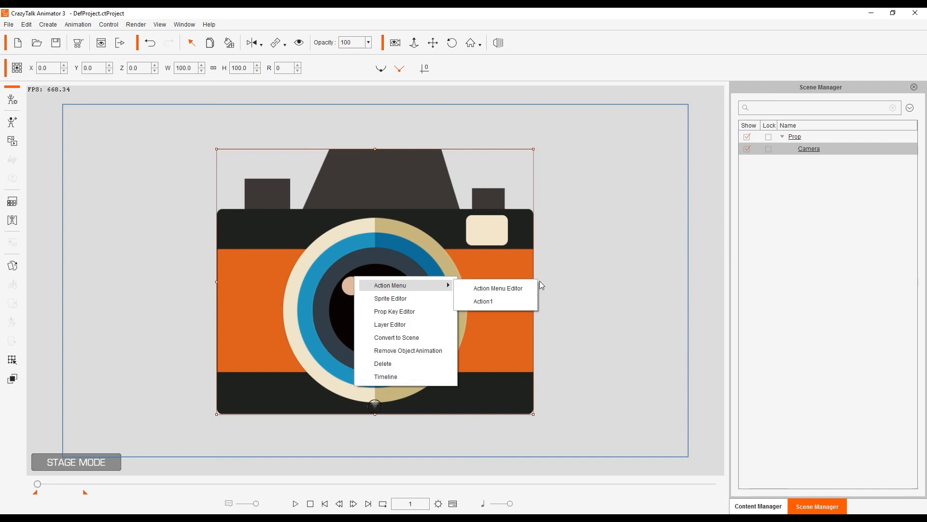
left_click(485, 301)
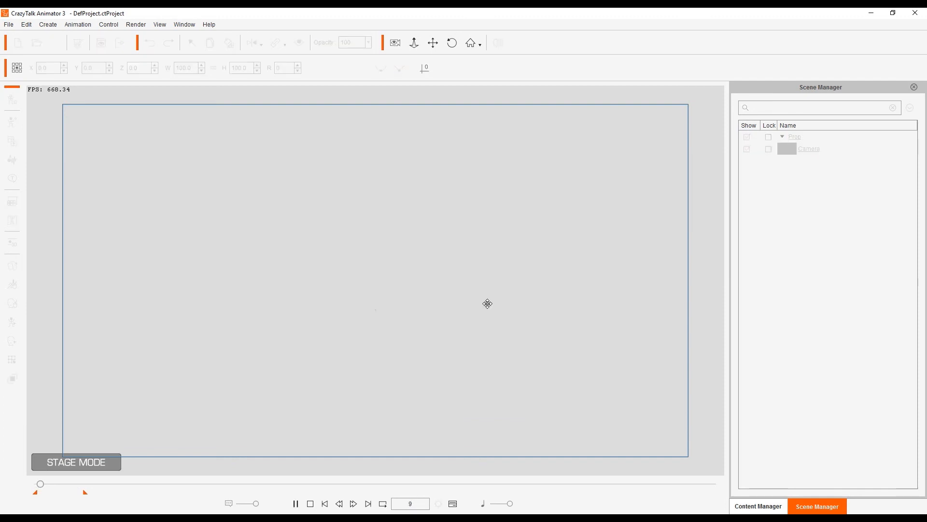
- Reopen the timeline, shorten the Action1 clip on the camera's Motion track to end at about frame 70, and play it back
left_click(453, 503)
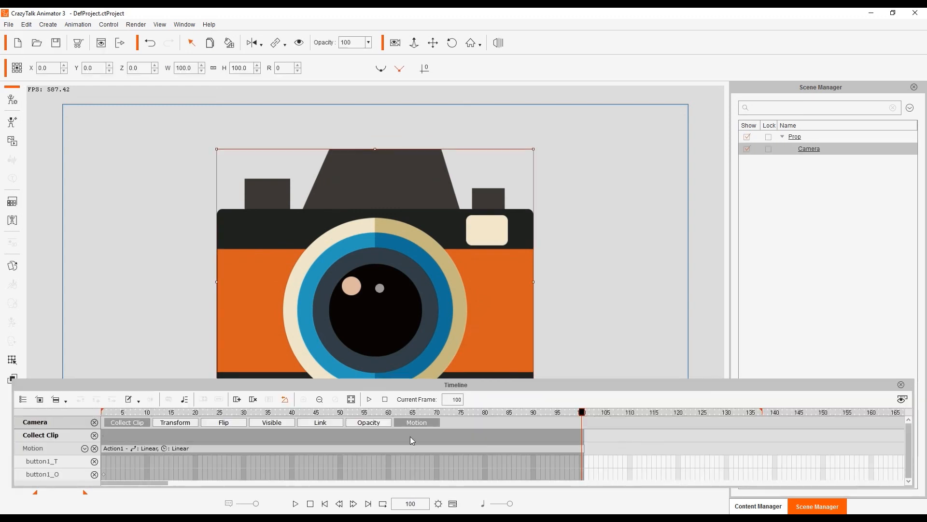
left_click(390, 436)
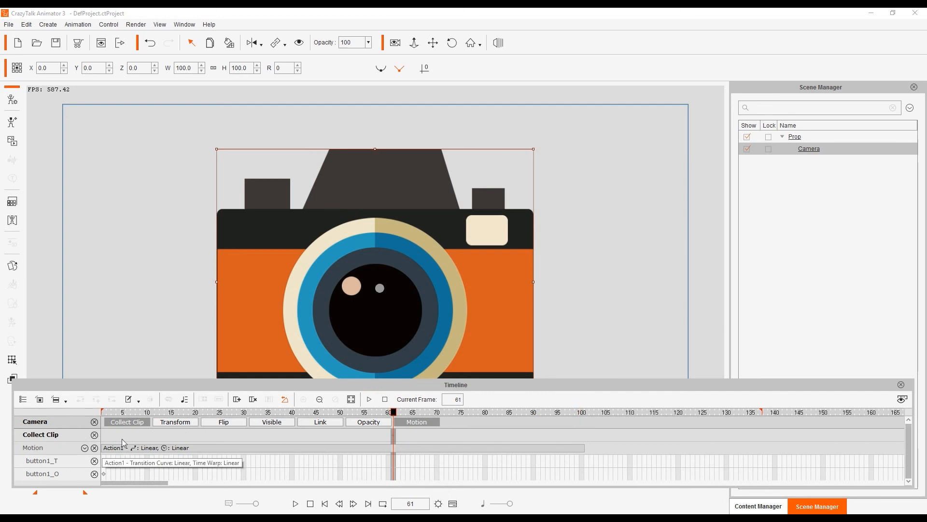
left_click(491, 451)
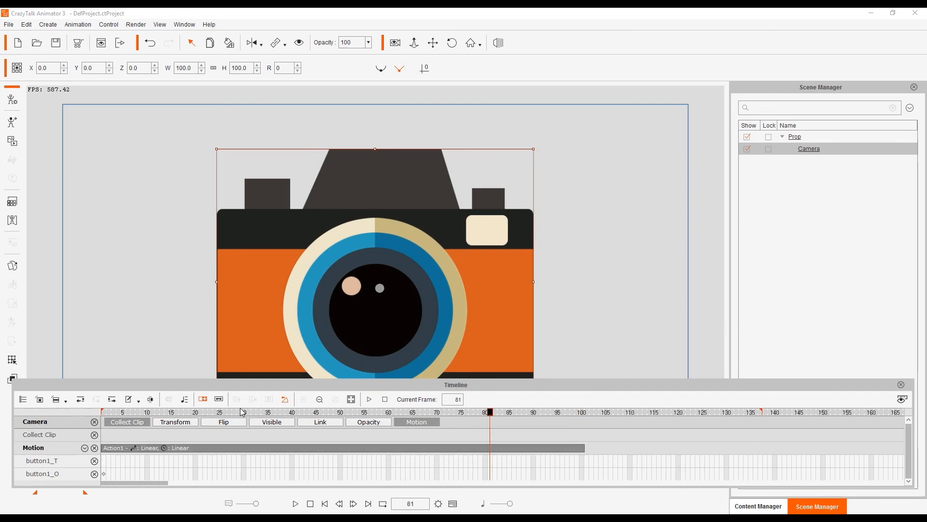
left_click_drag(586, 448, 439, 447)
left_click(370, 400)
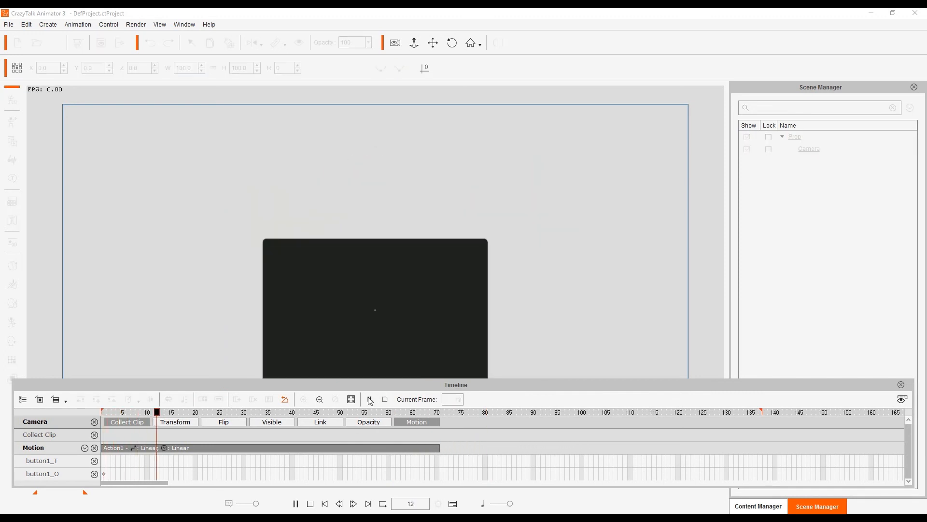
left_click(371, 399)
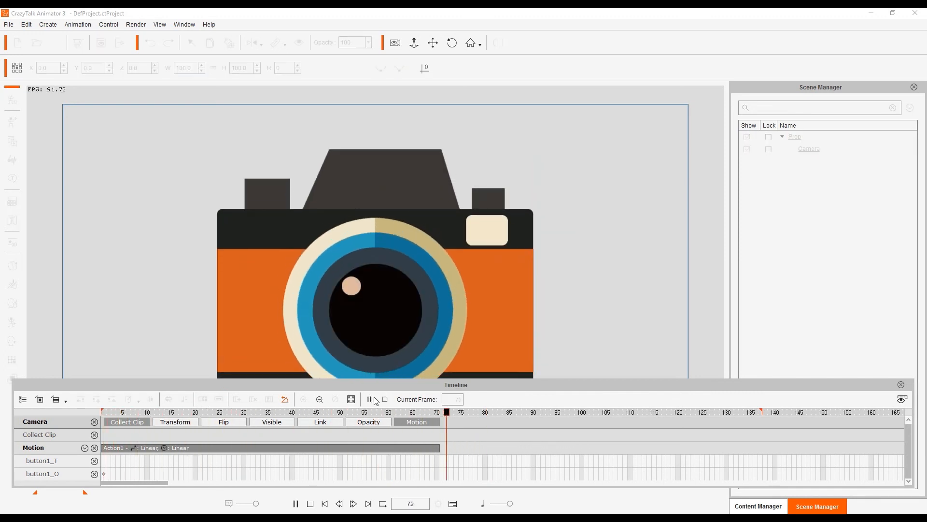
- Stretch the Action1 motion clip to end at about frame 132 and play it back, closing the timeline and deselecting the camera
left_click(441, 448)
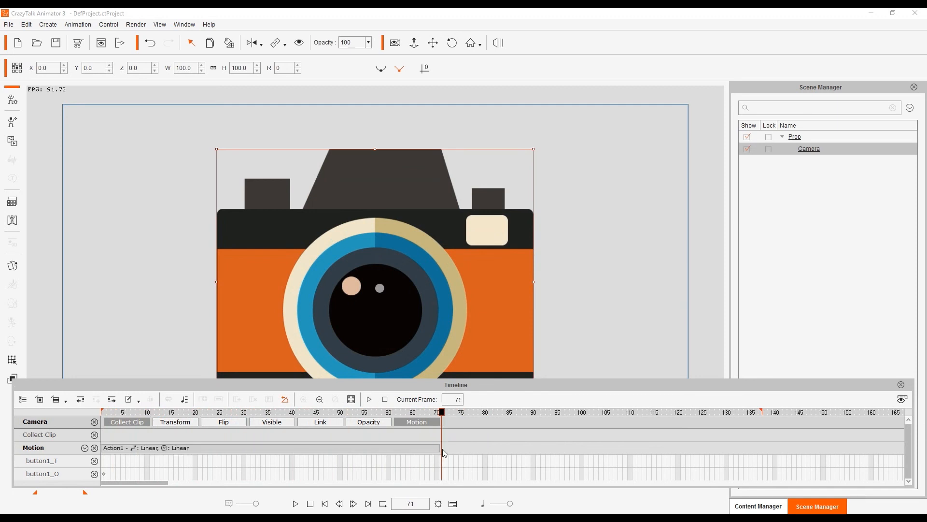
left_click(434, 449)
left_click_drag(440, 449, 571, 454)
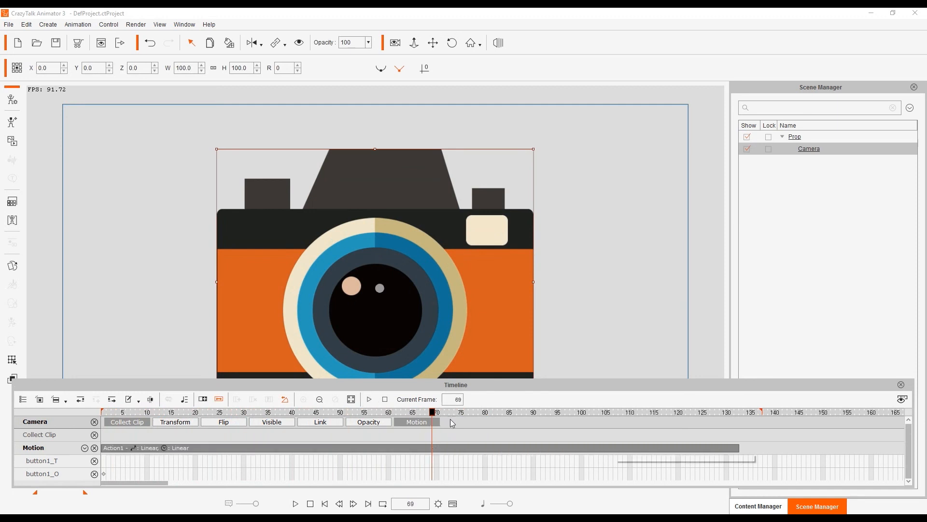
left_click(371, 400)
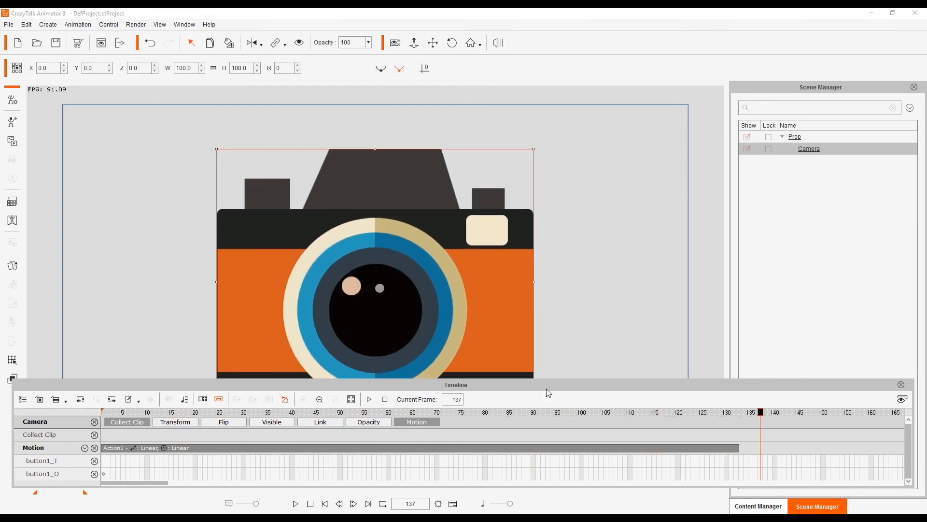
left_click(901, 385)
left_click(549, 312)
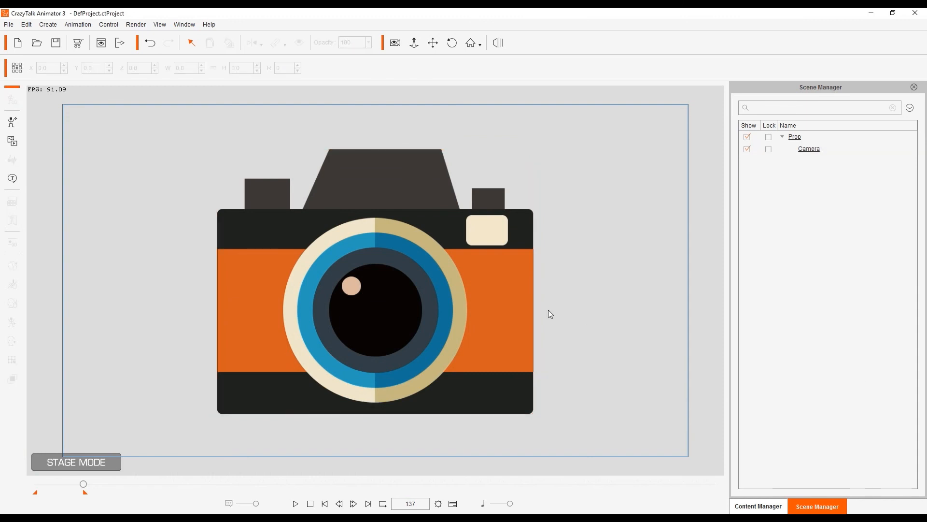